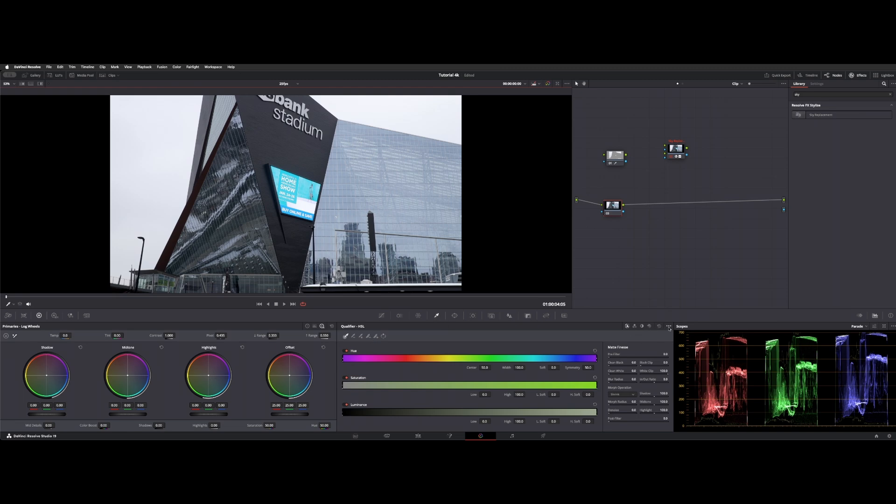
# Set the default qualifier to 3D
pyautogui.click(669, 328)
pyautogui.moveTo(690, 334)
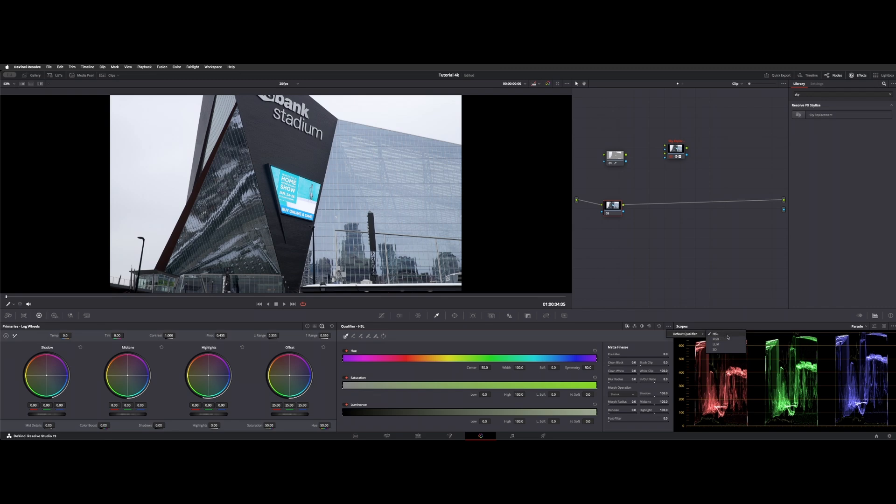
pyautogui.click(722, 349)
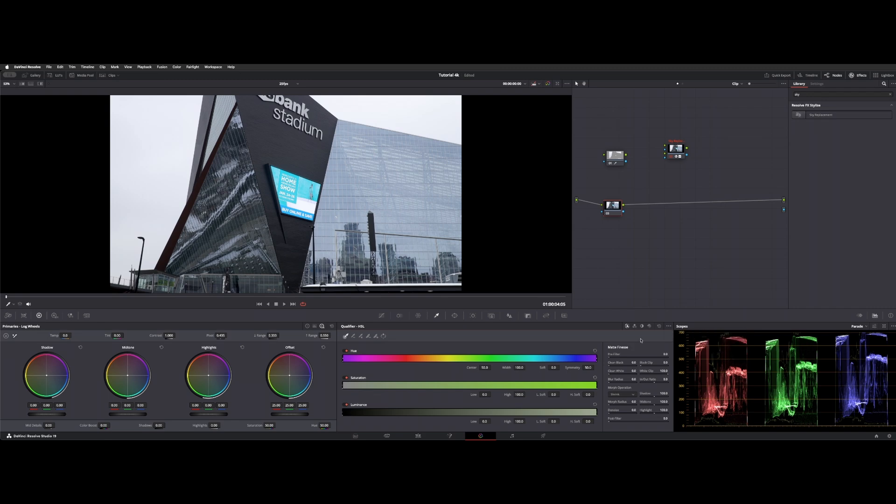
# Switch node 01 to the 3D qualifier and key the sky with a long looping stroke beside the building
pyautogui.click(649, 326)
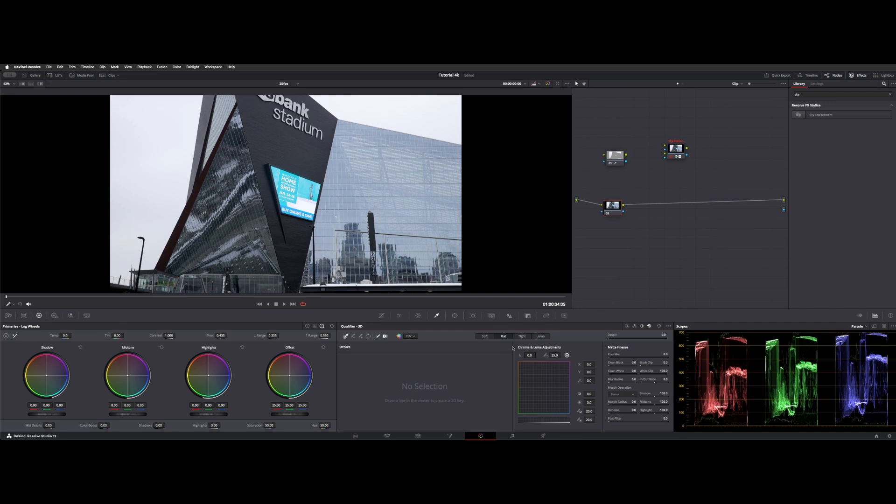
pyautogui.moveTo(165, 115)
pyautogui.mouseDown()
pyautogui.moveTo(146, 161)
pyautogui.moveTo(141, 217)
pyautogui.moveTo(162, 210)
pyautogui.moveTo(172, 187)
pyautogui.moveTo(181, 130)
pyautogui.moveTo(169, 112)
pyautogui.moveTo(147, 114)
pyautogui.moveTo(120, 239)
pyautogui.mouseUp()
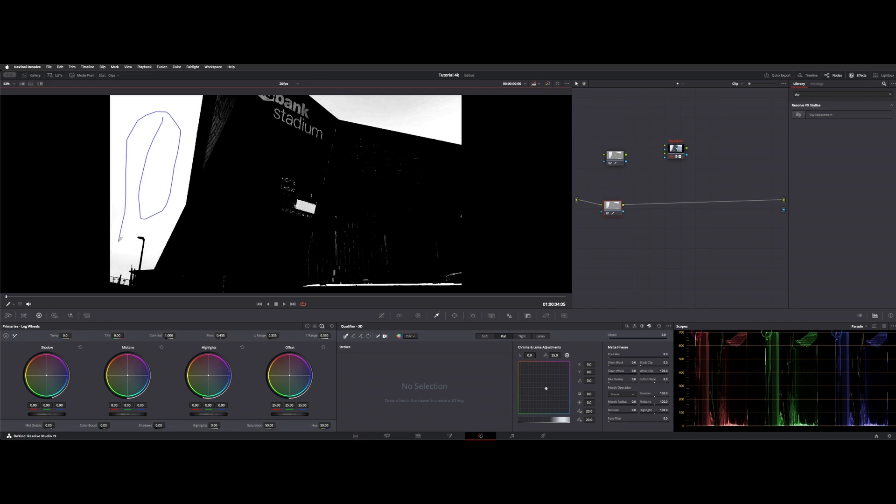
pyautogui.moveTo(120, 239); pyautogui.dragTo(120, 239)
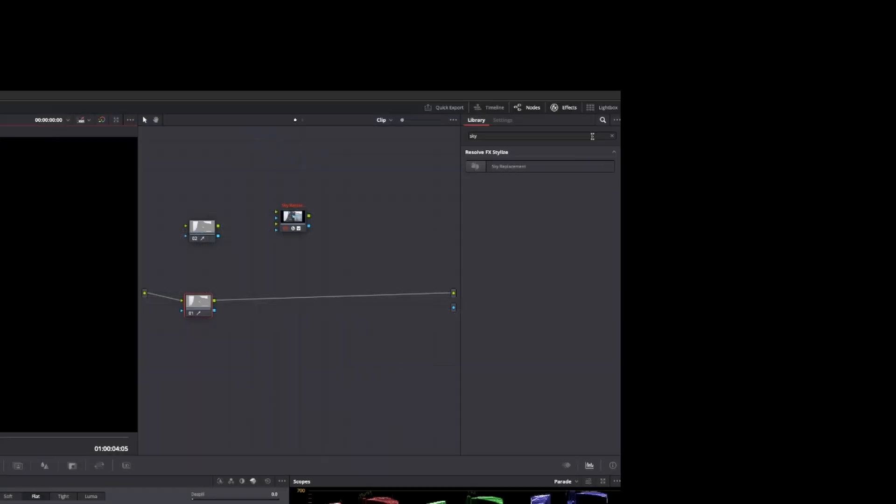
# Add the Sky Replacement effect as a new node after node 01 and connect node 01's key output to it
pyautogui.click(563, 108)
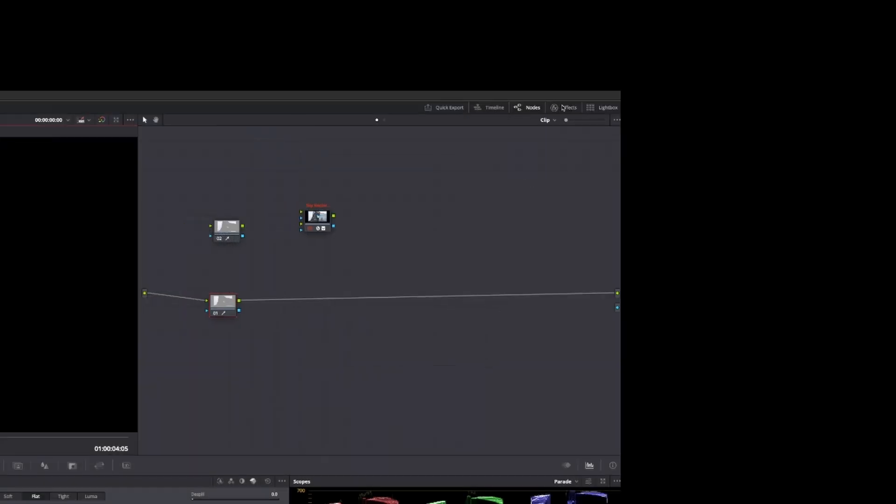
pyautogui.click(563, 108)
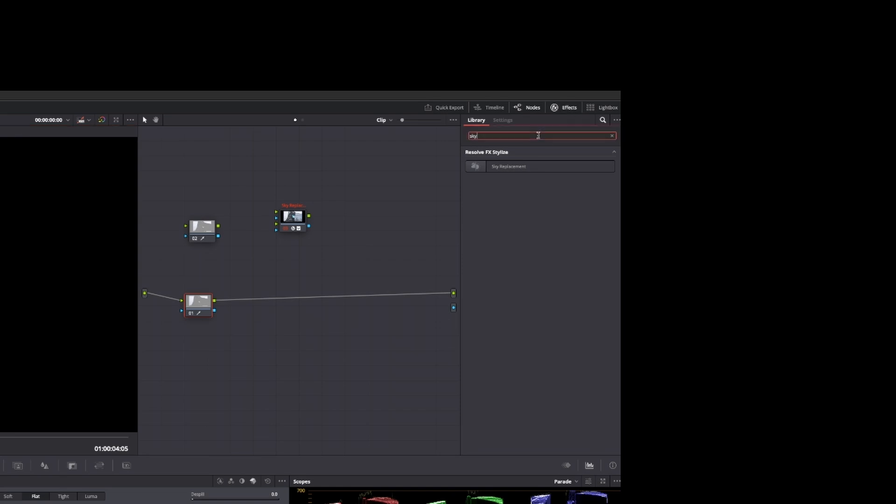
pyautogui.click(523, 166)
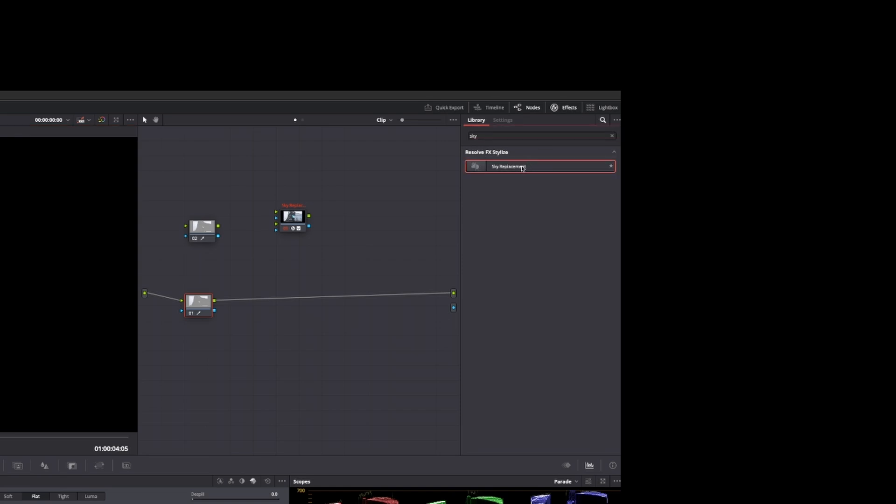
pyautogui.moveTo(523, 168); pyautogui.dragTo(346, 298)
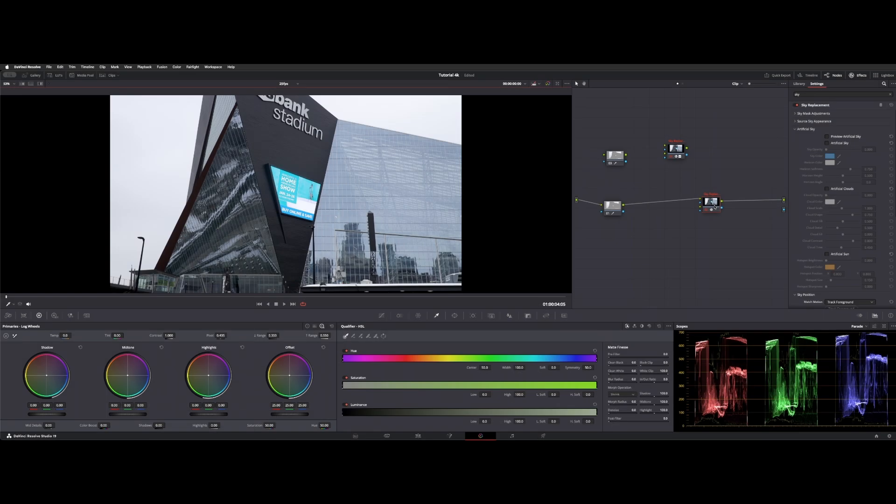
pyautogui.moveTo(715, 206); pyautogui.dragTo(680, 207)
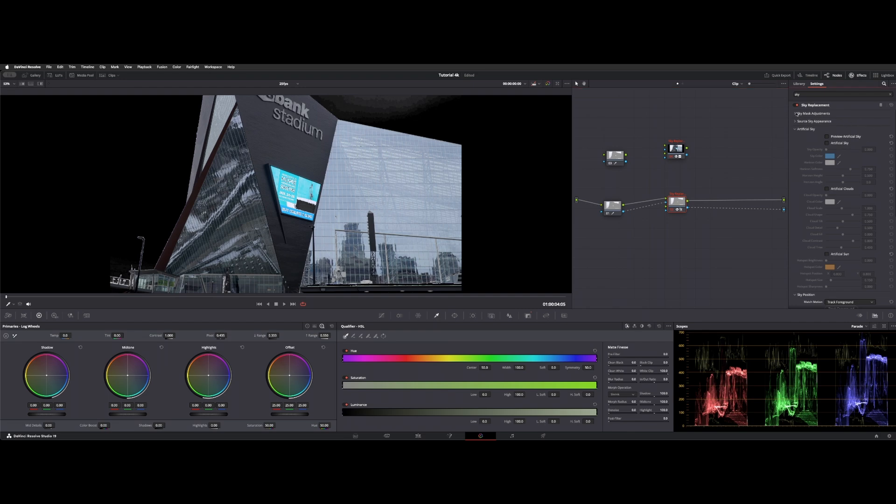
# Refine the sky mask while previewing it: Shift Edge -0.039, Refine 0.310 and Black Level 0.116
pyautogui.click(795, 114)
pyautogui.click(838, 121)
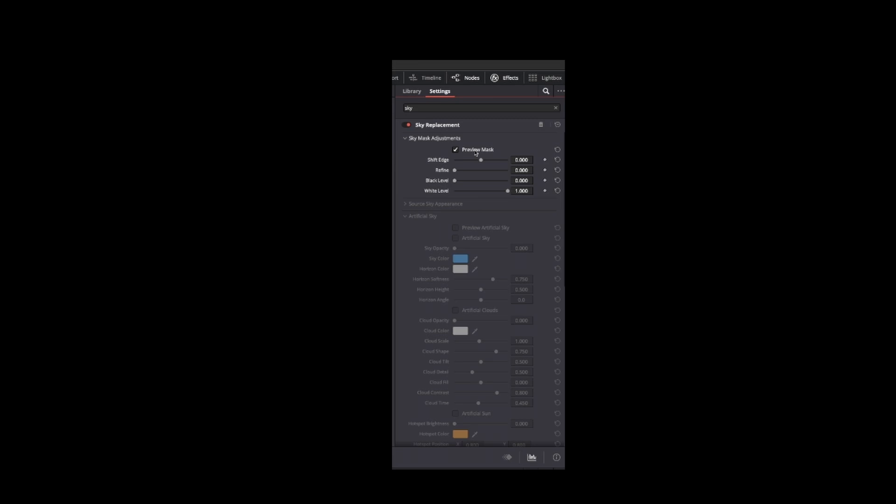
pyautogui.moveTo(481, 162); pyautogui.dragTo(461, 182)
pyautogui.click(456, 150)
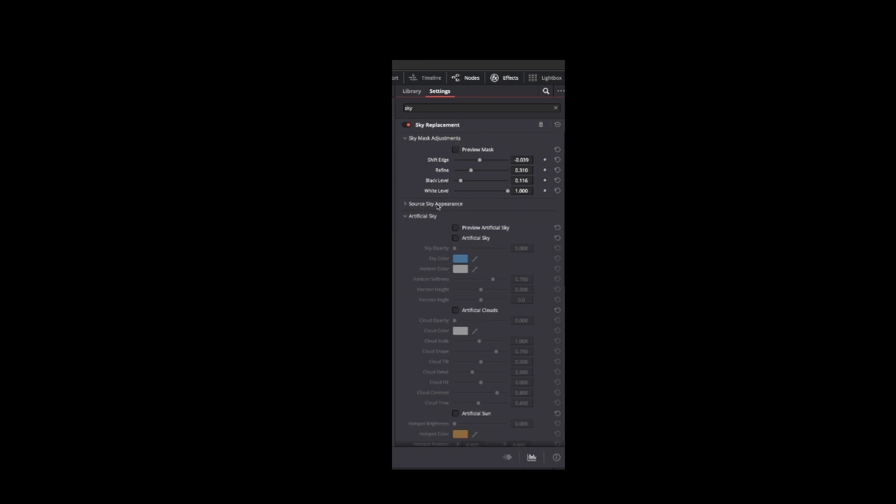
# Inspect the Source Sky Appearance settings, including the available Color Space and Gamma options
pyautogui.click(405, 204)
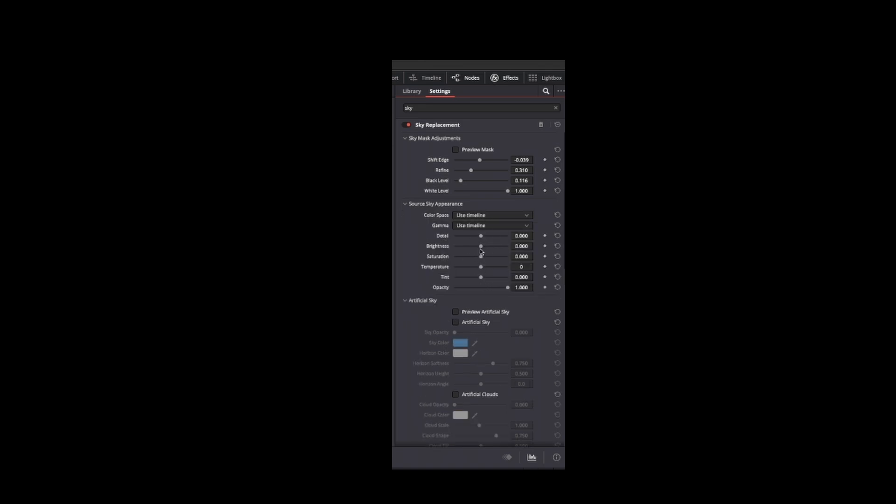
pyautogui.click(502, 217)
pyautogui.click(502, 218)
pyautogui.click(499, 227)
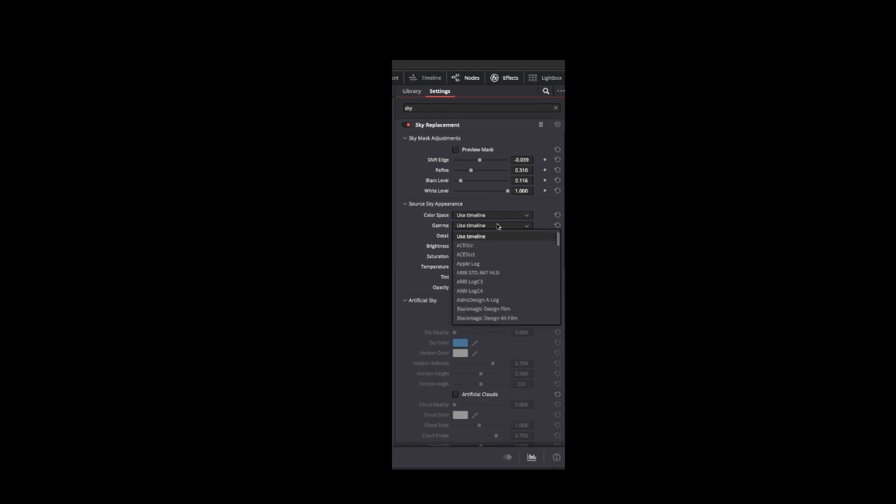
pyautogui.click(444, 217)
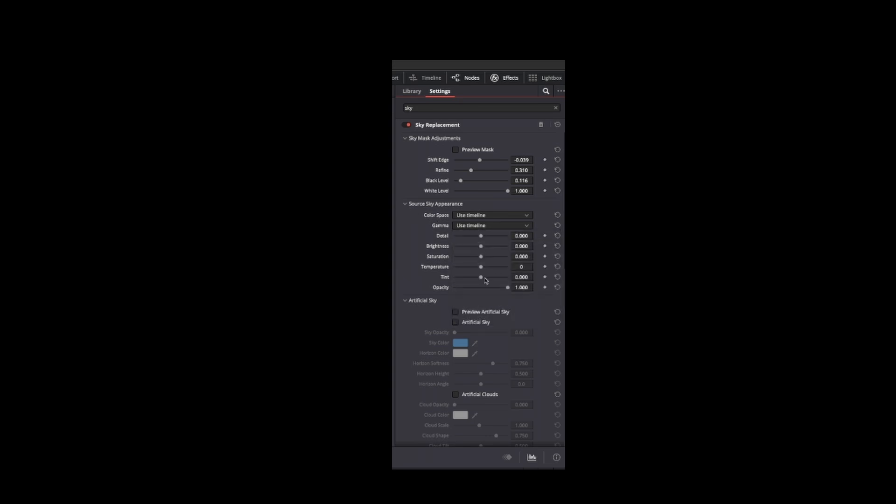
pyautogui.click(405, 205)
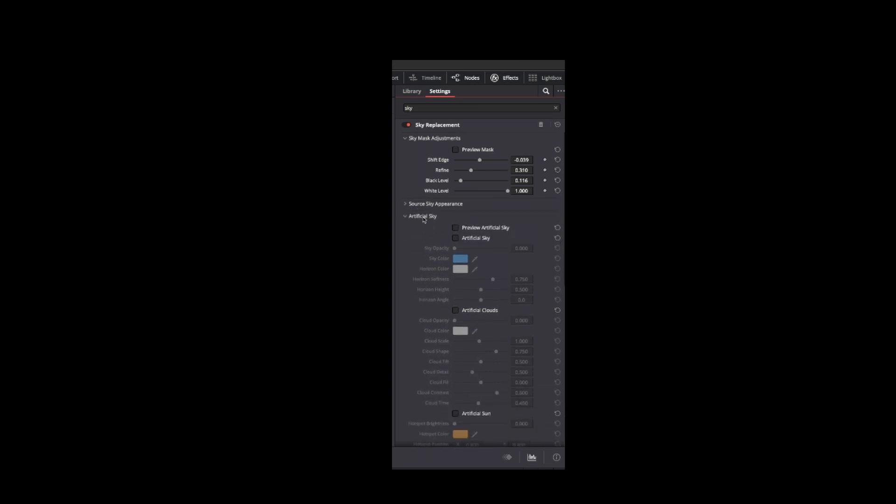
# Enable the Artificial Sky with a Sky Opacity of 0.543 and preview it on its own
pyautogui.click(481, 239)
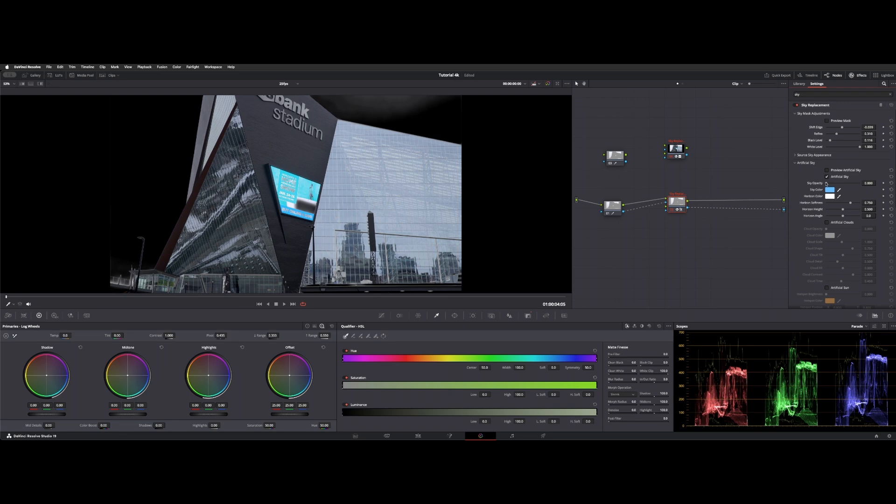
pyautogui.moveTo(826, 183); pyautogui.dragTo(845, 184)
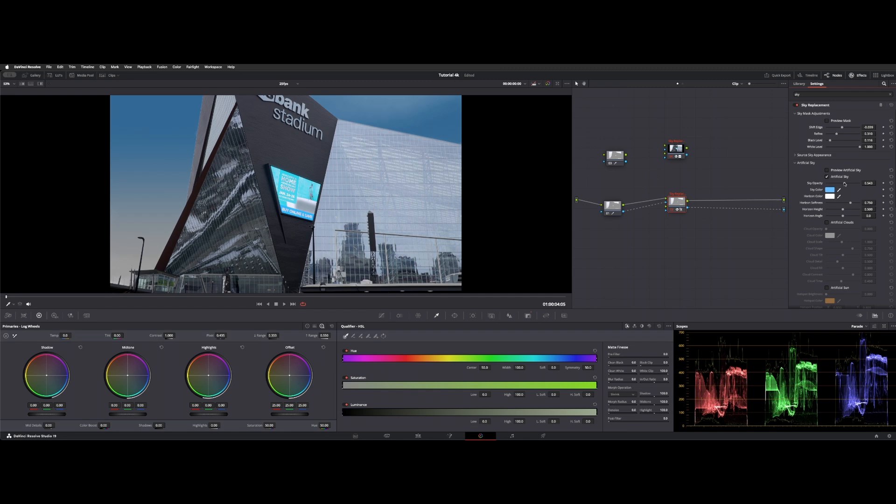
pyautogui.click(832, 171)
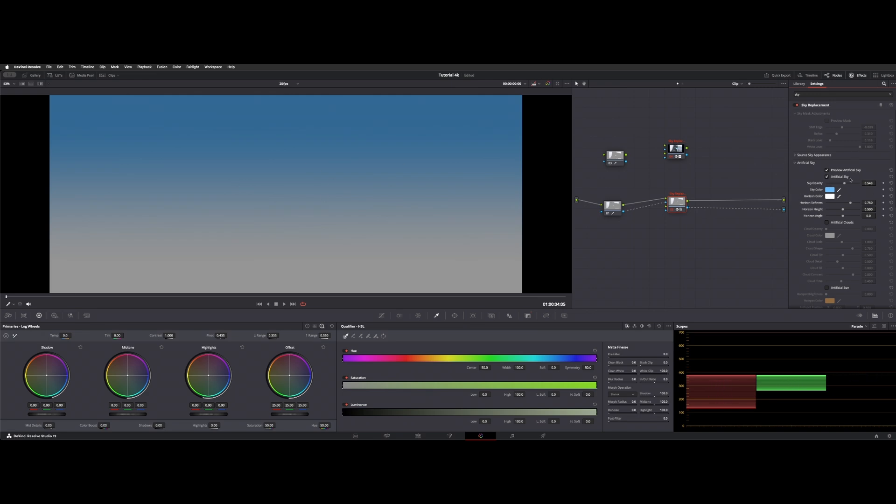
# Darken the Sky Color to a deeper blue and set the Horizon Color to white
pyautogui.click(830, 189)
pyautogui.moveTo(788, 273); pyautogui.dragTo(776, 274)
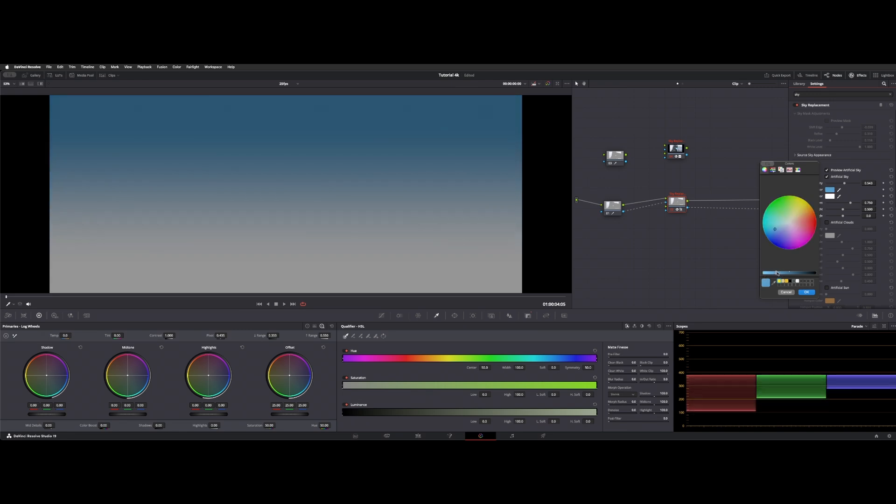
pyautogui.click(802, 291)
pyautogui.click(831, 197)
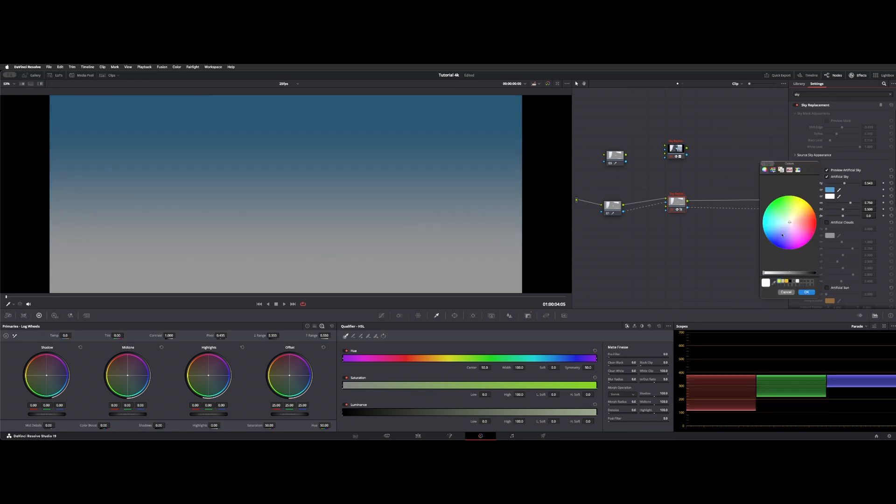
pyautogui.moveTo(768, 274); pyautogui.dragTo(764, 275)
pyautogui.click(802, 292)
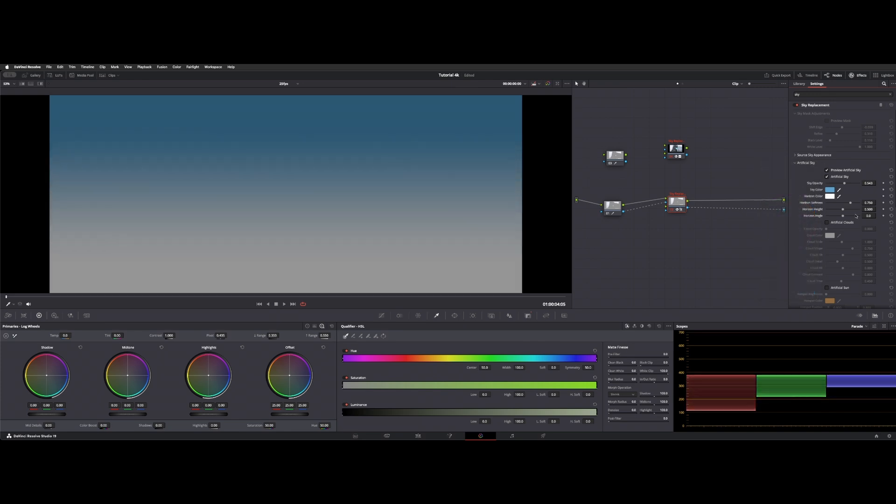
# Set Horizon Softness to 1.000 and Horizon Height to 0.357, reset Horizon Angle to 0.0, and turn off the artificial sky preview
pyautogui.moveTo(851, 204)
pyautogui.mouseDown()
pyautogui.moveTo(860, 204)
pyautogui.moveTo(830, 212)
pyautogui.moveTo(852, 217)
pyautogui.mouseUp()
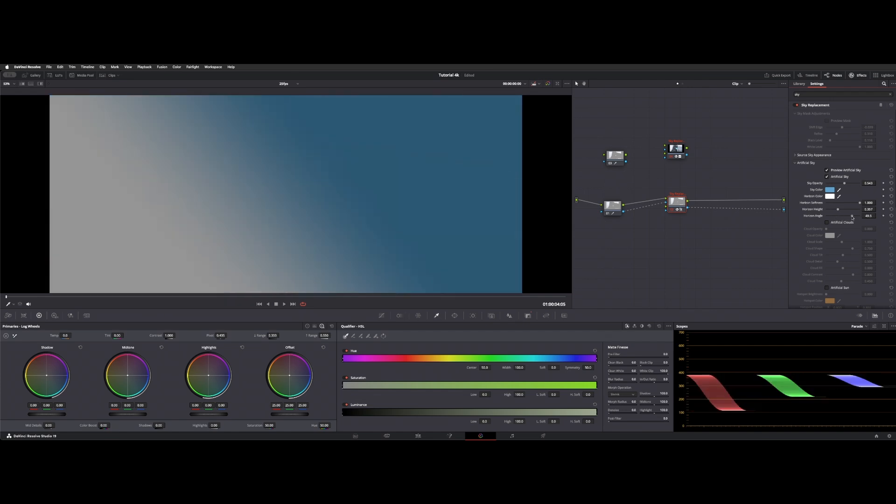
pyautogui.doubleClick(808, 218)
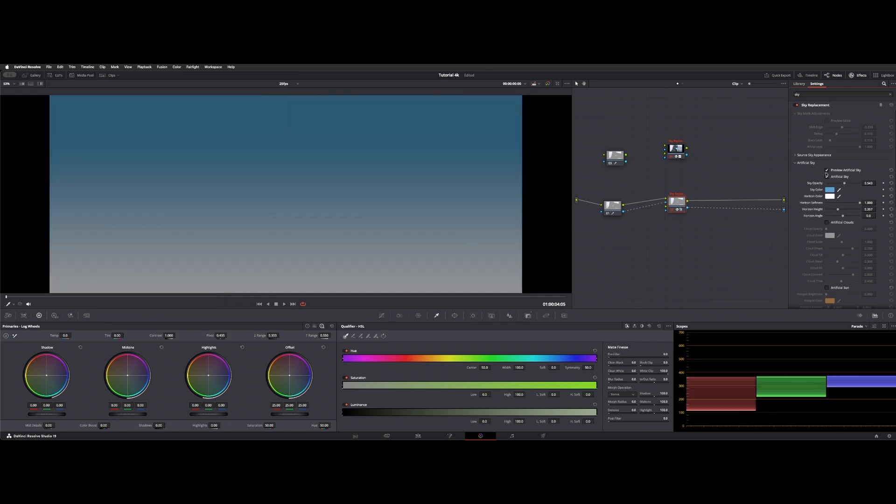
pyautogui.click(837, 171)
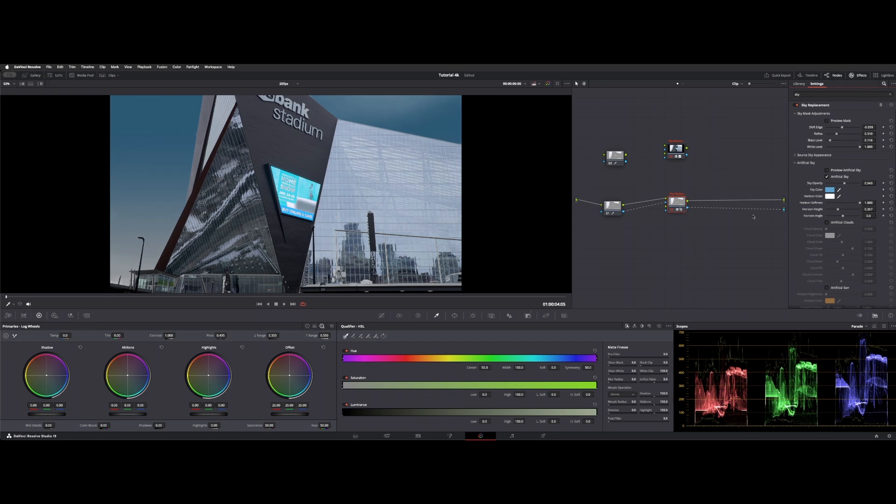
# Enable Artificial Clouds, set Cloud Opacity to 0.349, adjust the cloud scale and shape, and preview the artificial sky
pyautogui.click(846, 223)
pyautogui.scroll(-2, 828, 236)
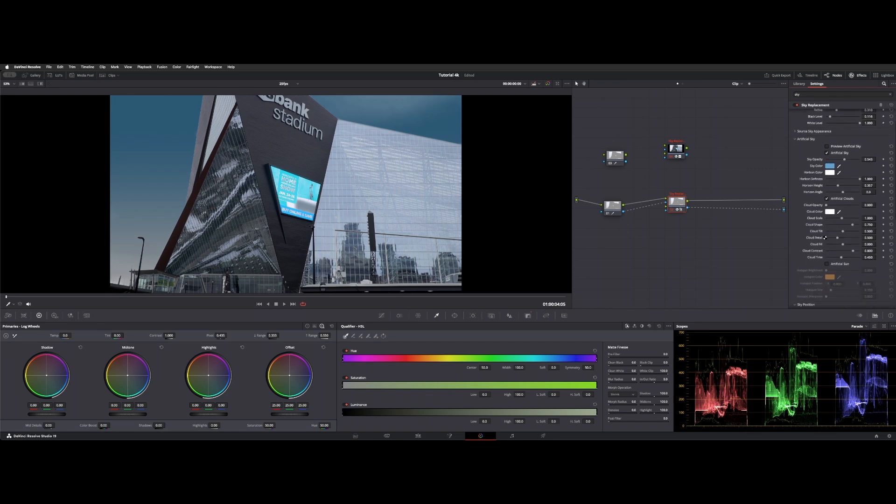
pyautogui.moveTo(826, 206)
pyautogui.mouseDown()
pyautogui.moveTo(838, 207)
pyautogui.moveTo(836, 223)
pyautogui.moveTo(859, 224)
pyautogui.mouseUp()
pyautogui.click(827, 146)
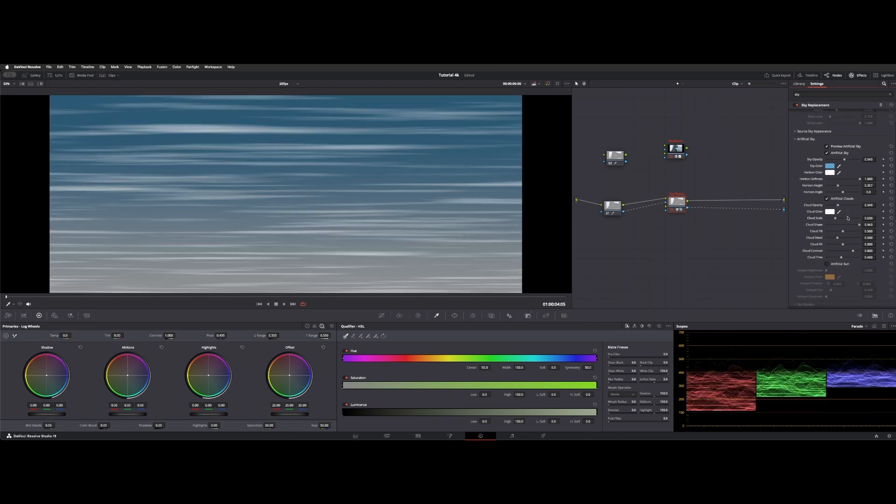
# Set Cloud Tilt 0.566, Detail 0.413, Time 0.519, Scale 1.072 and Shape 0.736, lower the cloud fill and contrast, and end the sky preview
pyautogui.moveTo(843, 231)
pyautogui.mouseDown()
pyautogui.moveTo(851, 238)
pyautogui.moveTo(834, 237)
pyautogui.moveTo(830, 218)
pyautogui.moveTo(853, 220)
pyautogui.moveTo(841, 248)
pyautogui.moveTo(849, 253)
pyautogui.mouseUp()
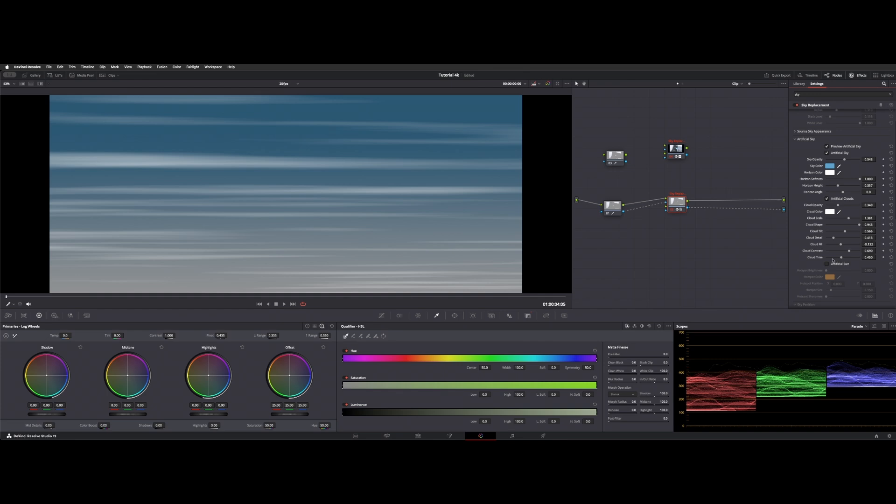
pyautogui.moveTo(842, 258); pyautogui.dragTo(853, 256)
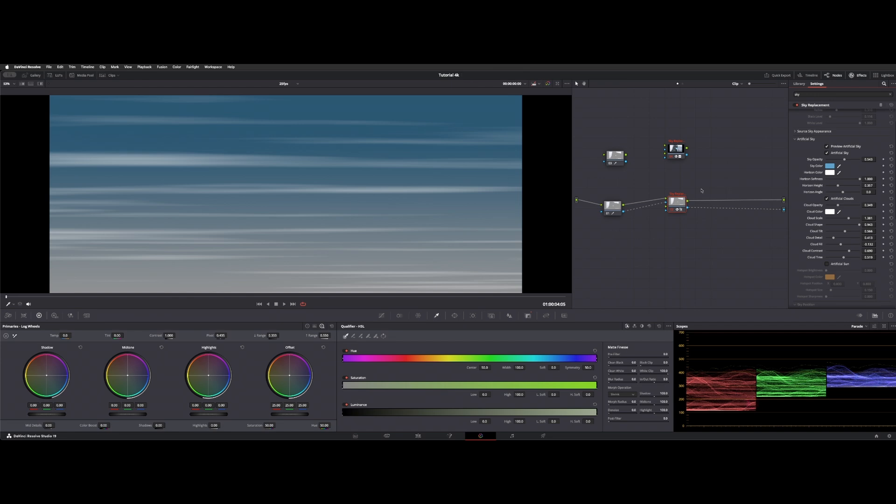
pyautogui.moveTo(842, 218); pyautogui.dragTo(853, 229)
pyautogui.click(826, 147)
# Play the clip from its beginning to check how the new sky moves with the shot
pyautogui.moveTo(45, 297); pyautogui.dragTo(8, 299)
pyautogui.press('space')
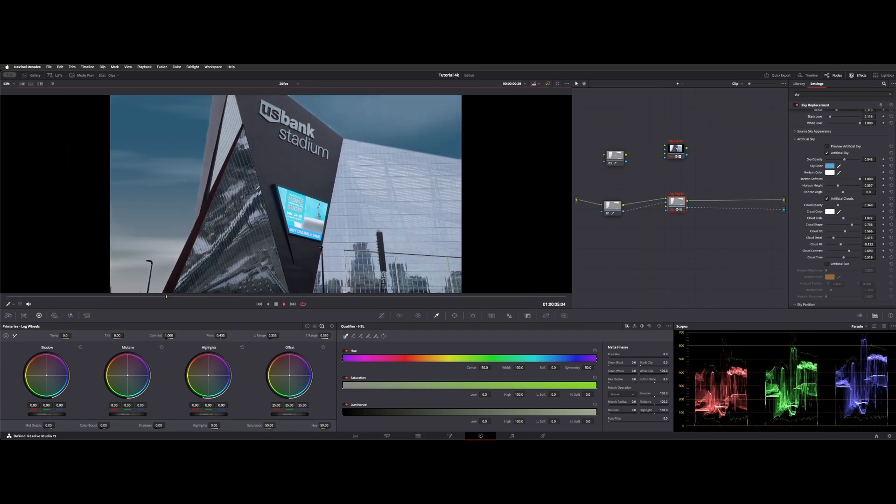
pyautogui.press('space')
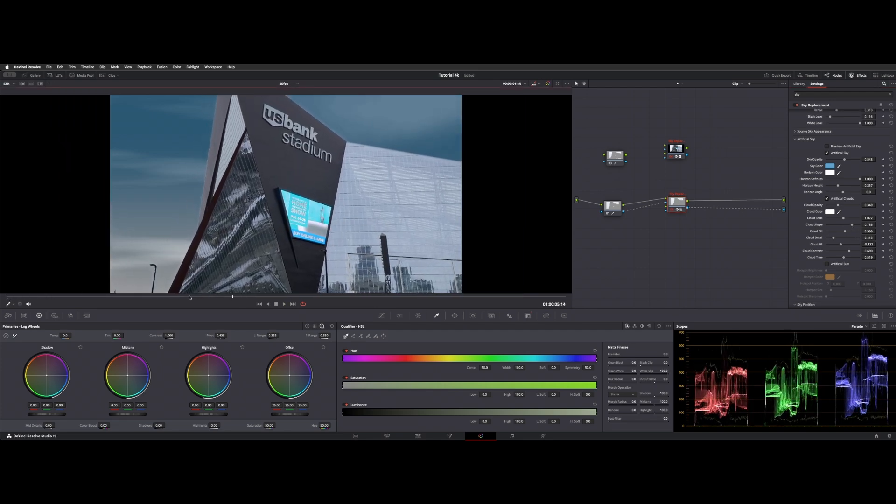
pyautogui.moveTo(190, 297); pyautogui.dragTo(92, 297)
# Track the foreground in the Sky Position settings so the sky matches the camera motion
pyautogui.scroll(-4, 835, 234)
pyautogui.click(812, 206)
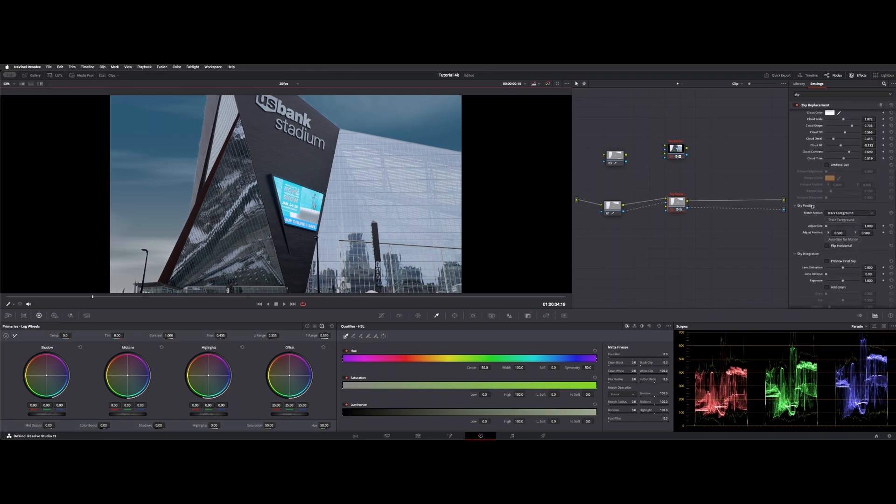
pyautogui.scroll(-2, 801, 224)
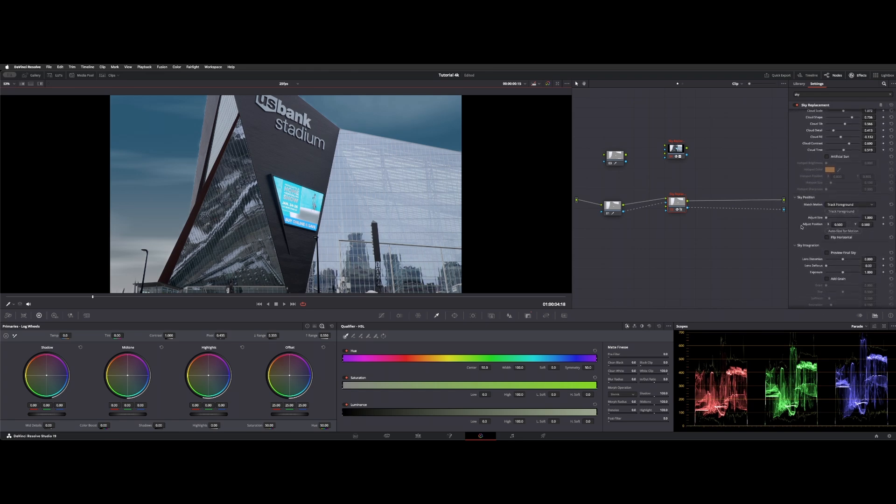
pyautogui.click(840, 189)
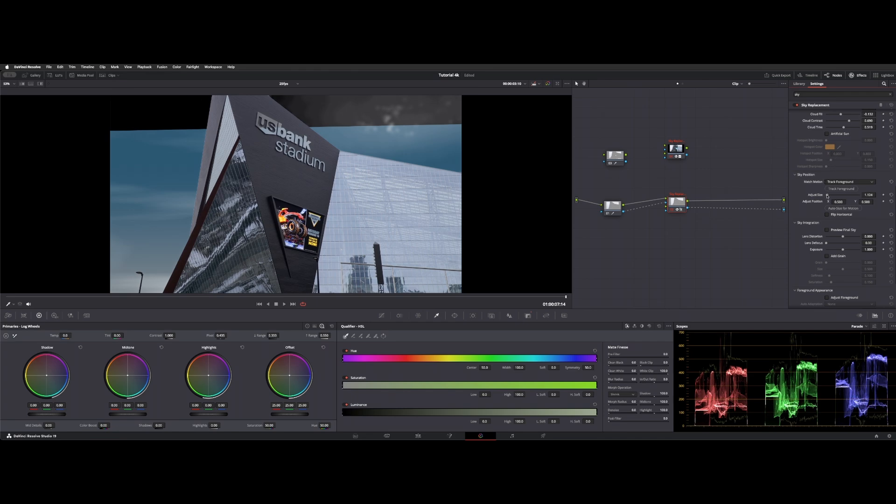
# Enlarge the sky to an Adjust Size of about 1.9 and set Adjust Position X to 0.512 so it fills the frame
pyautogui.moveTo(827, 196); pyautogui.dragTo(844, 202)
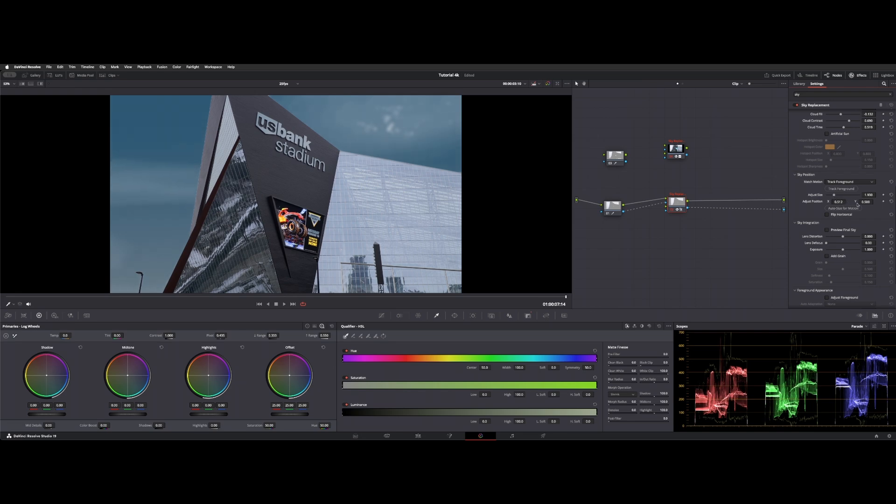
pyautogui.click(827, 214)
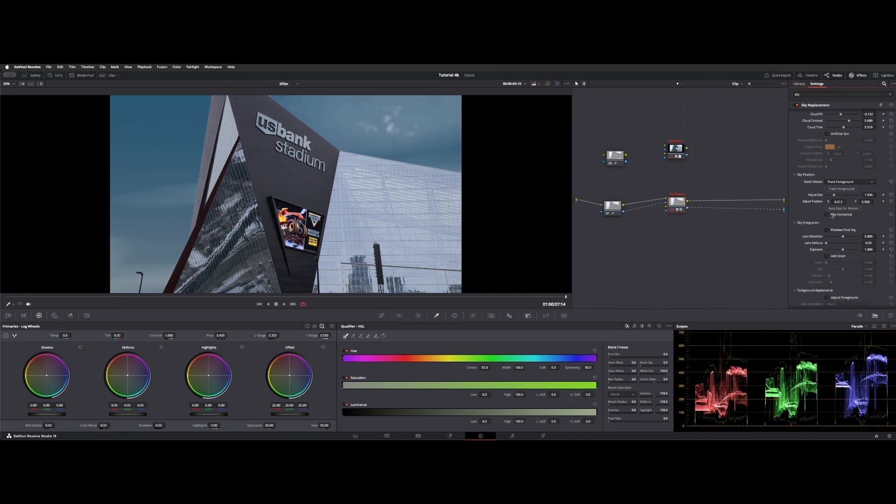
# Try Add Grain in the Sky Integration settings with a raised grain amount
pyautogui.scroll(-3, 840, 223)
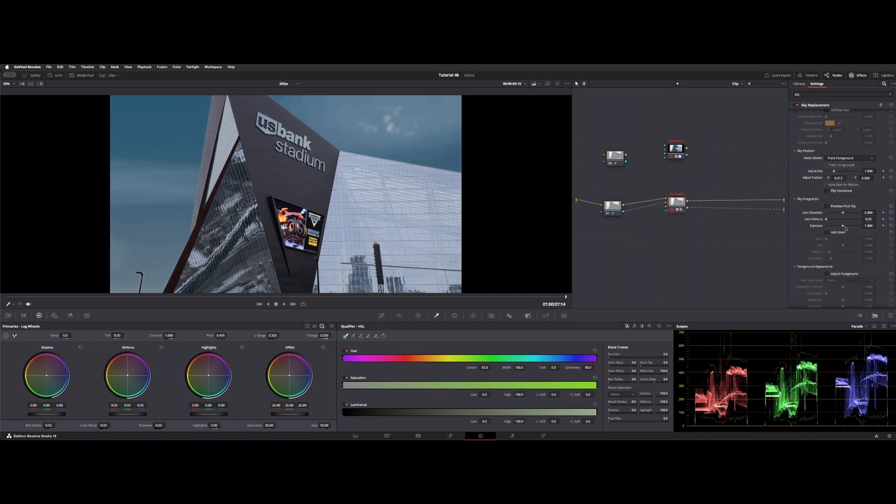
pyautogui.click(839, 234)
pyautogui.moveTo(825, 240); pyautogui.dragTo(834, 240)
# Enable Adjust Foreground, set Brightness -0.066, Saturation -0.128 and Tint -0.004, and lower the Temperature
pyautogui.scroll(-3, 811, 238)
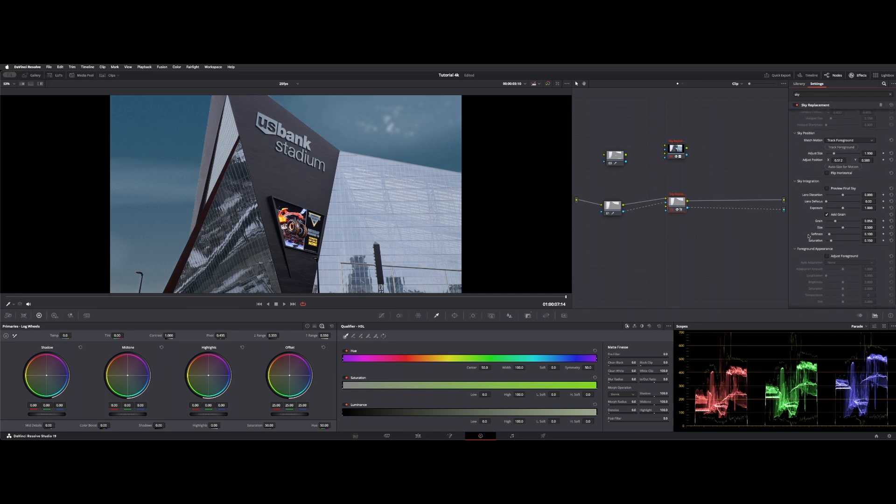
pyautogui.click(837, 250)
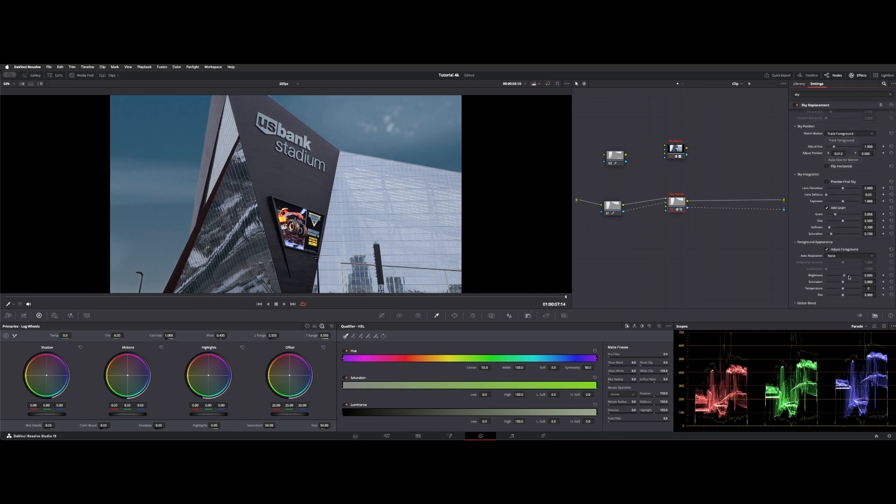
pyautogui.moveTo(843, 276); pyautogui.dragTo(841, 295)
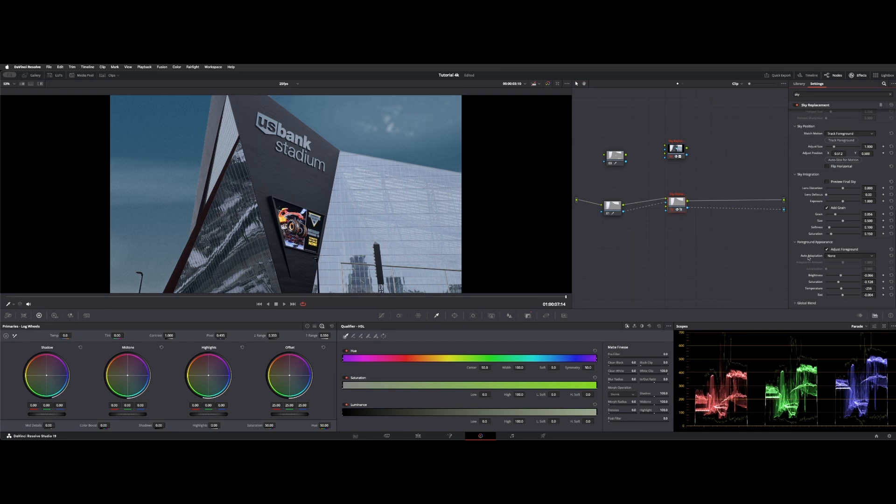
# Reduce the grain amount and turn off Add Grain
pyautogui.scroll(-1, 812, 243)
pyautogui.moveTo(835, 207); pyautogui.dragTo(829, 210)
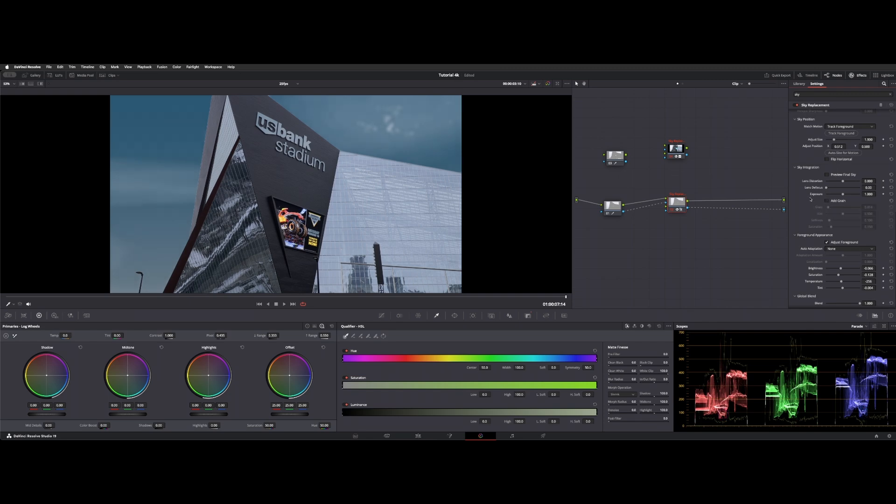
pyautogui.click(827, 201)
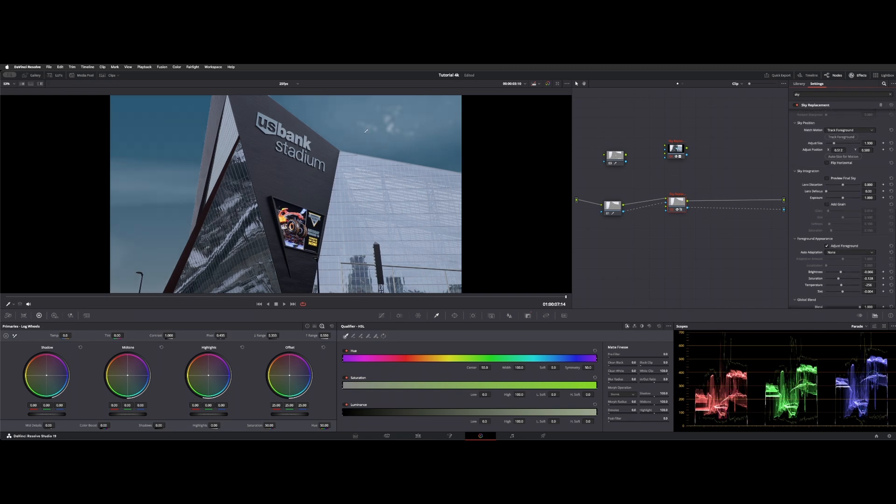
# Play the clip to check the replaced sky against the moving stadium
pyautogui.scroll(5, 801, 171)
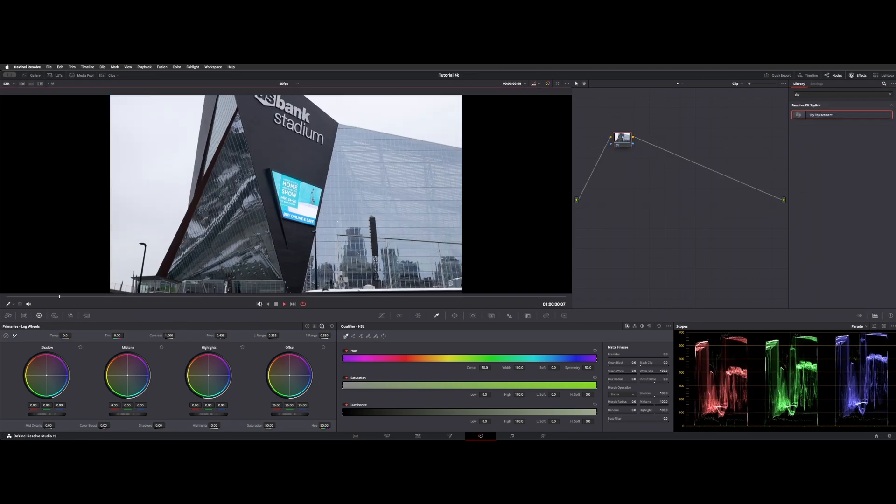
pyautogui.click(293, 304)
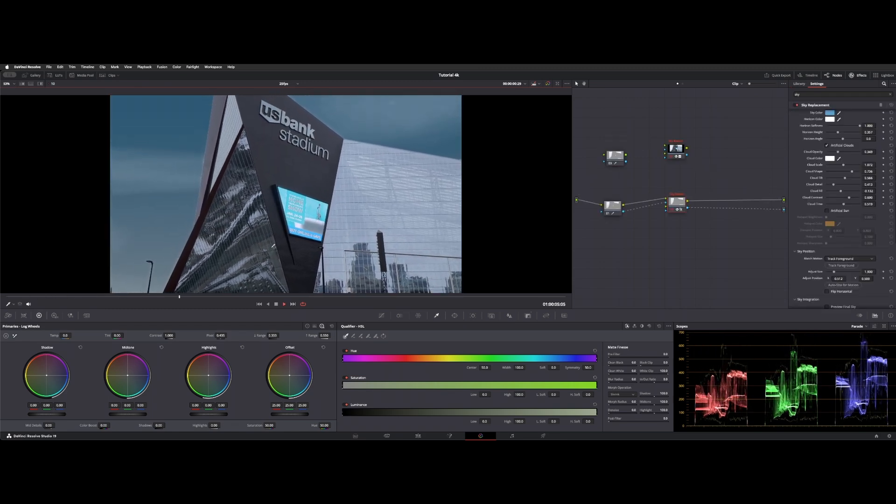
pyautogui.press('space')
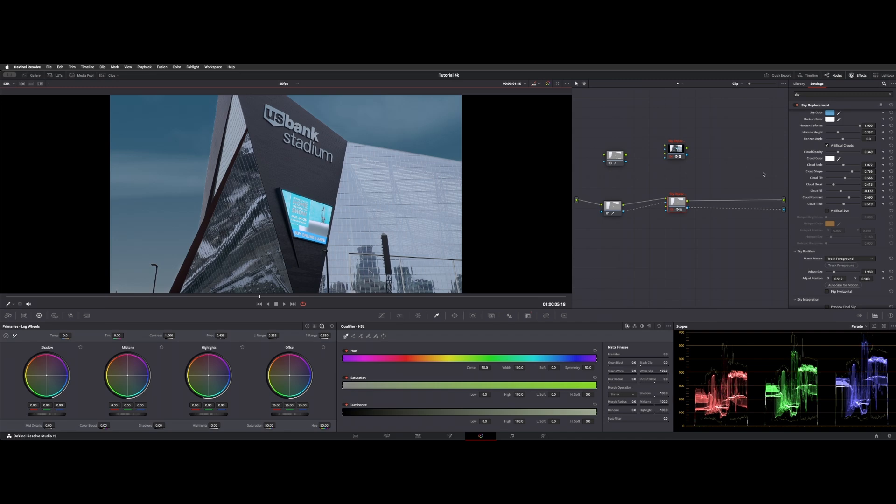
# Key the sky again on the first node by sampling the area beside the tower with a 3D Qualifier stroke
pyautogui.click(619, 207)
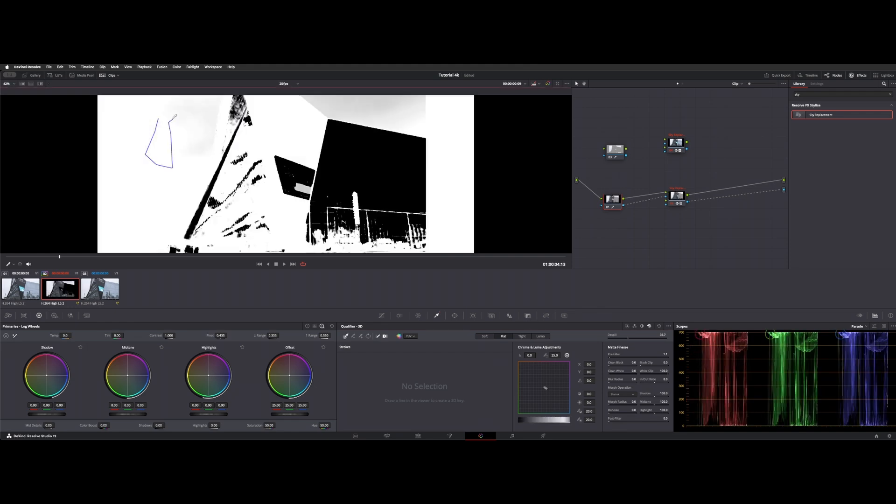
pyautogui.moveTo(172, 117); pyautogui.dragTo(182, 112)
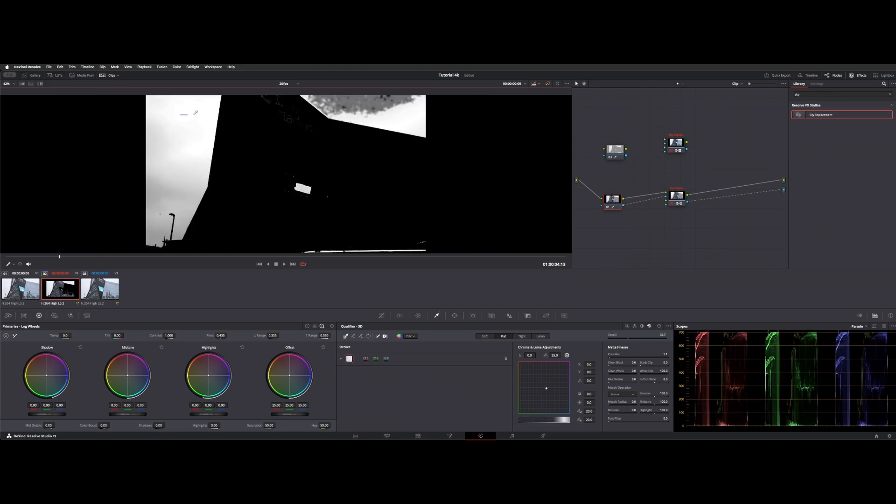
pyautogui.moveTo(180, 114)
pyautogui.mouseDown()
pyautogui.moveTo(195, 116)
pyautogui.moveTo(199, 165)
pyautogui.mouseUp()
pyautogui.moveTo(627, 338); pyautogui.dragTo(625, 337)
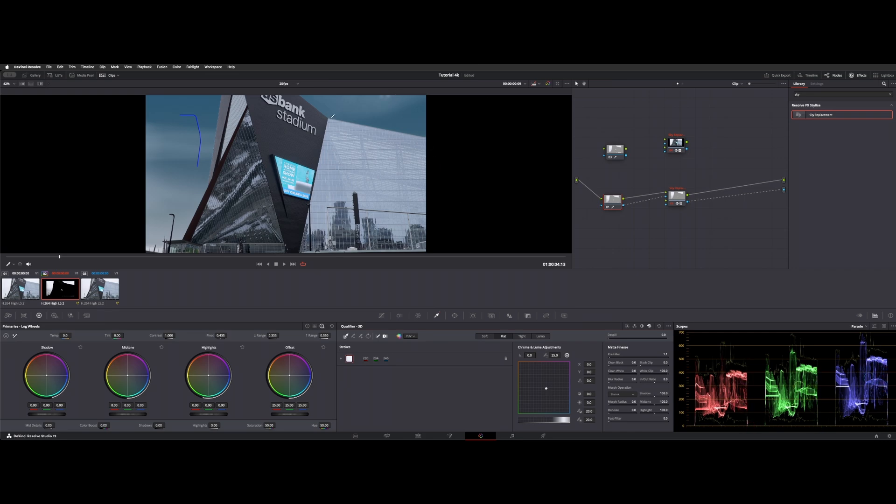
# Play a few frames further and raise Clean Black to remove leftover specks from the sky matte
pyautogui.press('space')
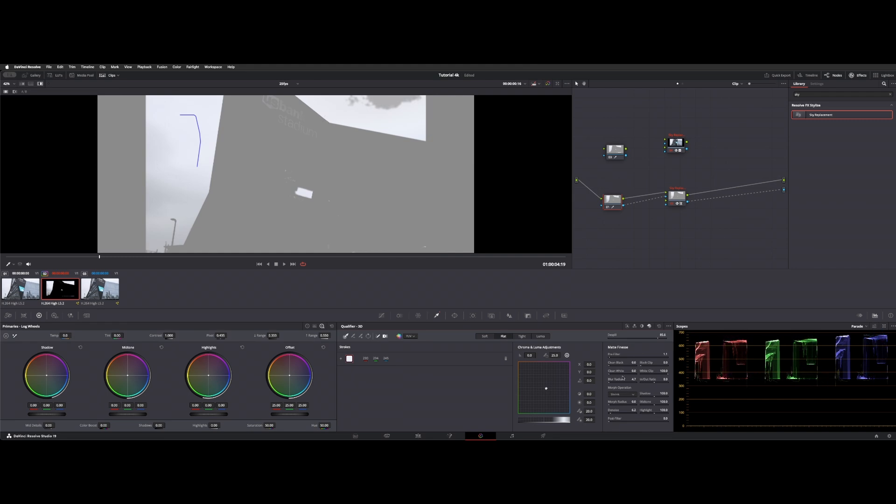
pyautogui.moveTo(632, 362); pyautogui.dragTo(646, 362)
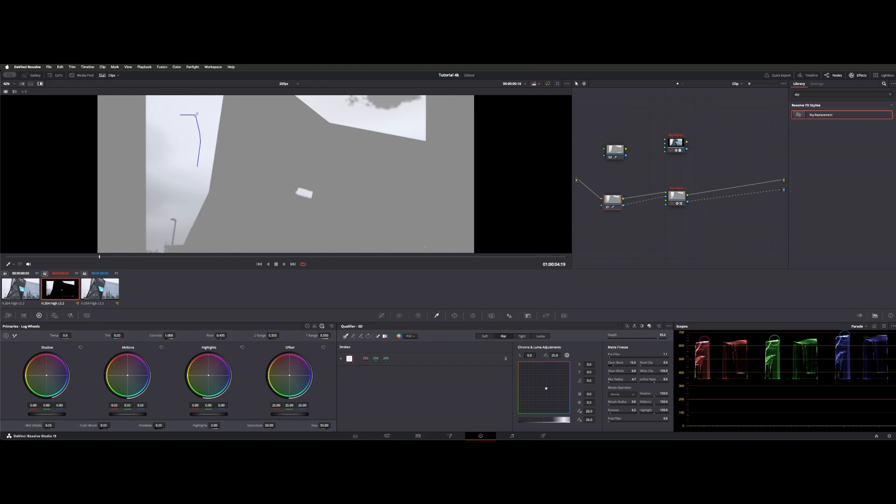
# Add the sky above the glass facade to the key with a second 3D Qualifier stroke
pyautogui.click(360, 336)
pyautogui.moveTo(351, 108); pyautogui.dragTo(389, 100)
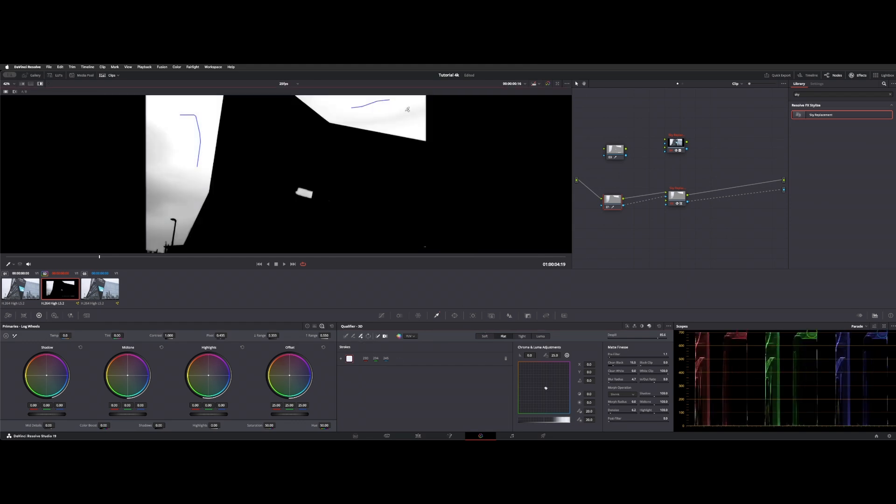
pyautogui.click(303, 191)
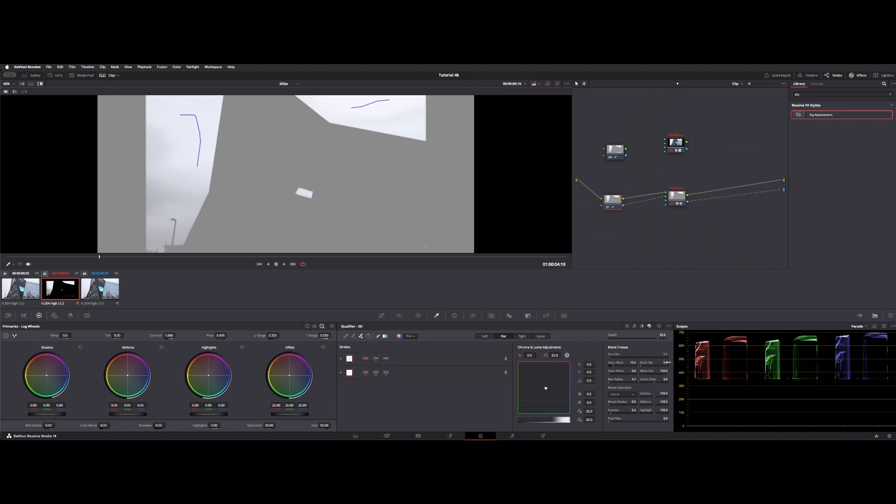
# Raise the matte's Blur Radius strongly and set Black Clip to 5.1
pyautogui.moveTo(633, 379); pyautogui.dragTo(650, 379)
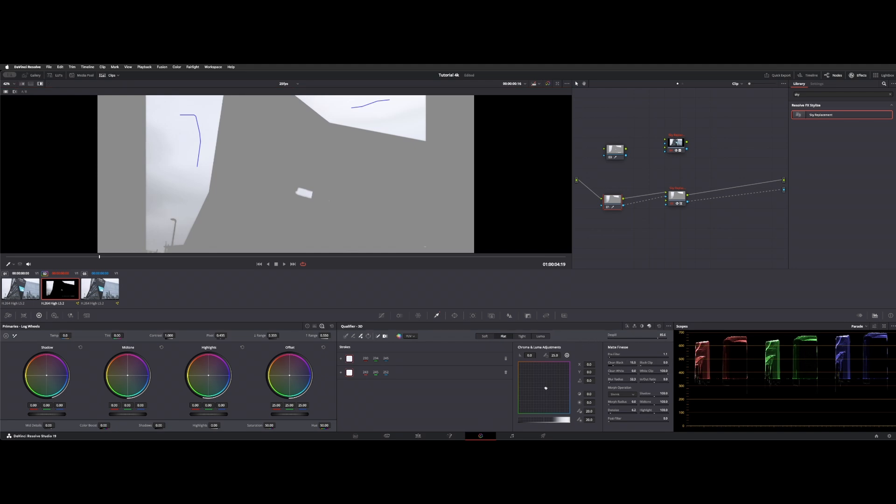
pyautogui.moveTo(633, 379); pyautogui.dragTo(665, 379)
pyautogui.moveTo(640, 366); pyautogui.dragTo(641, 365)
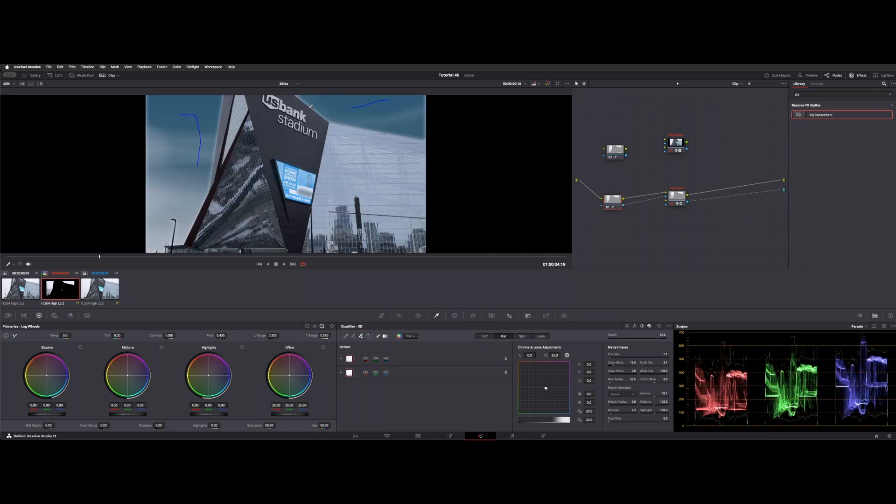
# Inspect the sky edge beside the stadium sign up close and test the In/Out Ratio at both extremes, leaving it raised
pyautogui.scroll(2, 323, 127)
pyautogui.scroll(5, 324, 127)
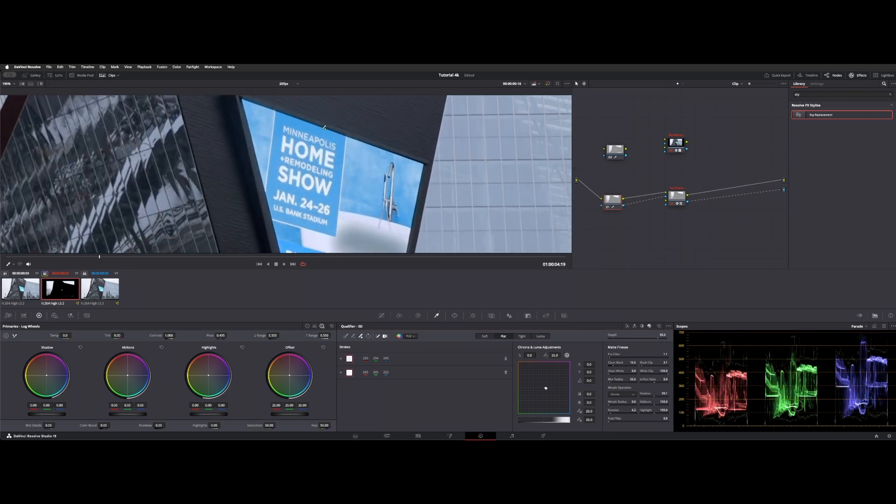
pyautogui.scroll(12, 323, 127)
pyautogui.scroll(-5, 324, 127)
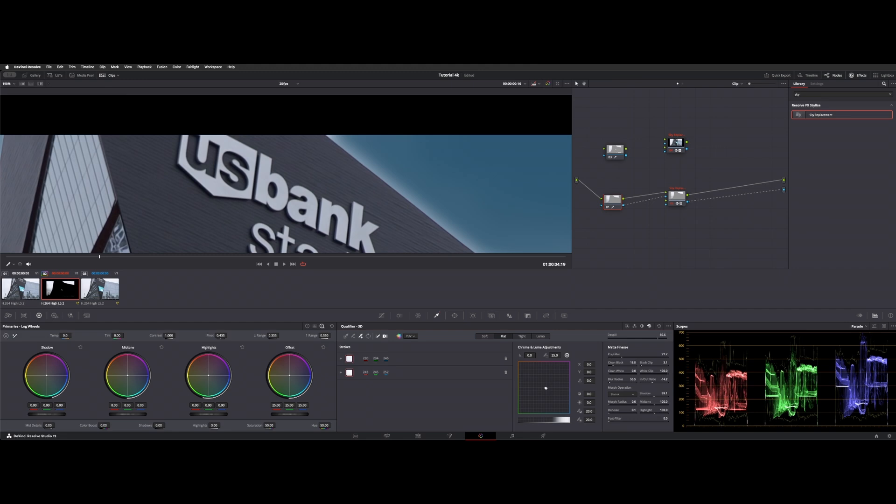
pyautogui.moveTo(664, 382); pyautogui.dragTo(642, 381)
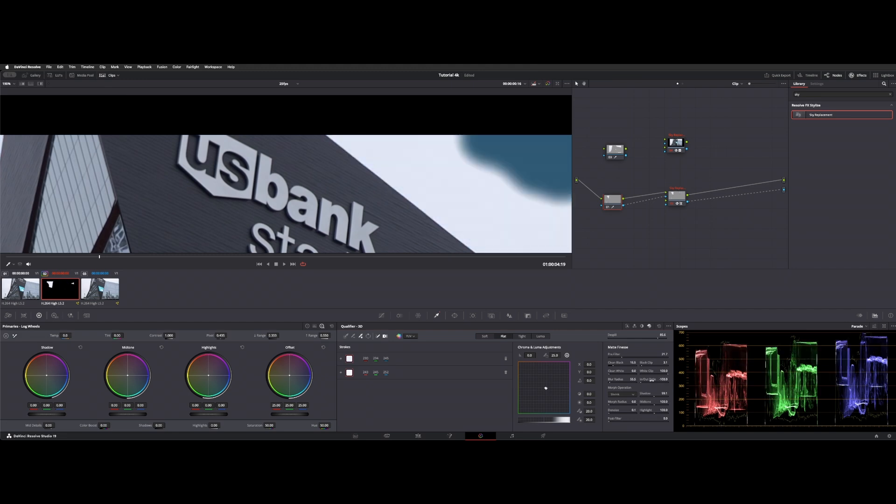
pyautogui.moveTo(652, 380)
pyautogui.mouseDown()
pyautogui.moveTo(642, 383)
pyautogui.moveTo(654, 384)
pyautogui.mouseUp()
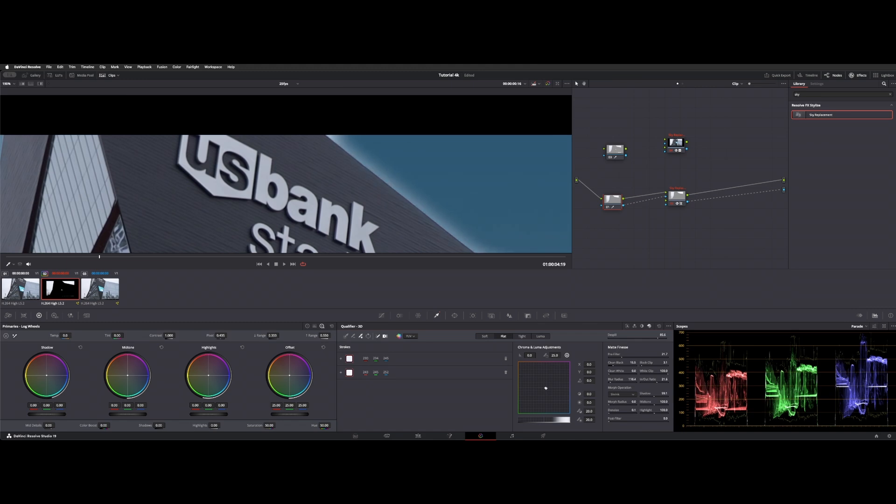
# Lower the matte's Blur Radius until the halo along the building edge is gone, and view the whole frame
pyautogui.moveTo(623, 382); pyautogui.dragTo(613, 382)
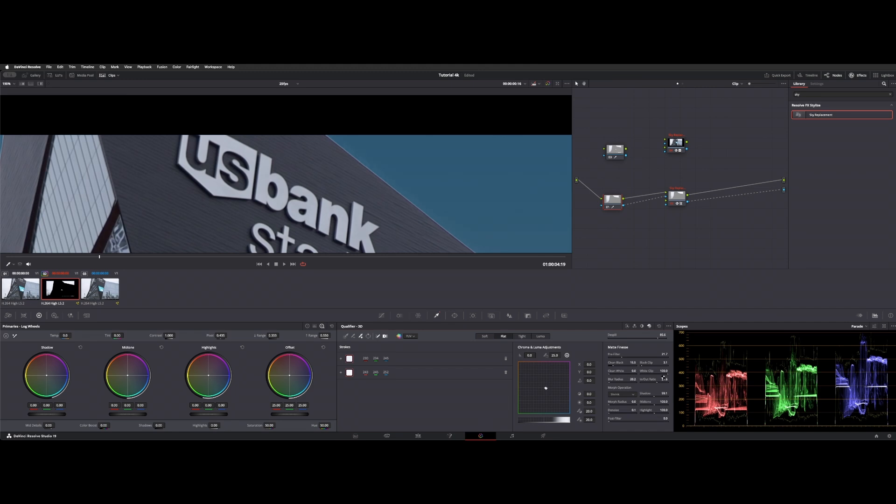
pyautogui.hotkey('shift', 'z')
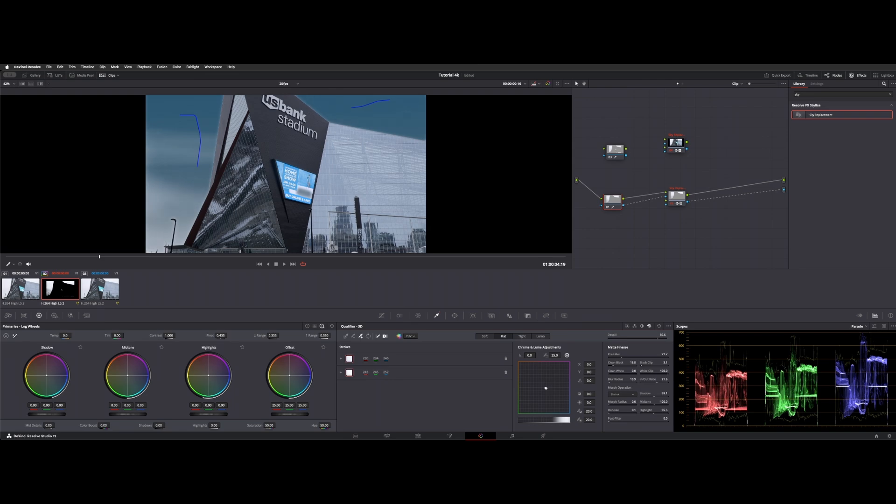
# Check the keyed sky in highlight view, raise Denoise to 17.3, end the highlight view and save the project
pyautogui.hotkey('shift', 'h')
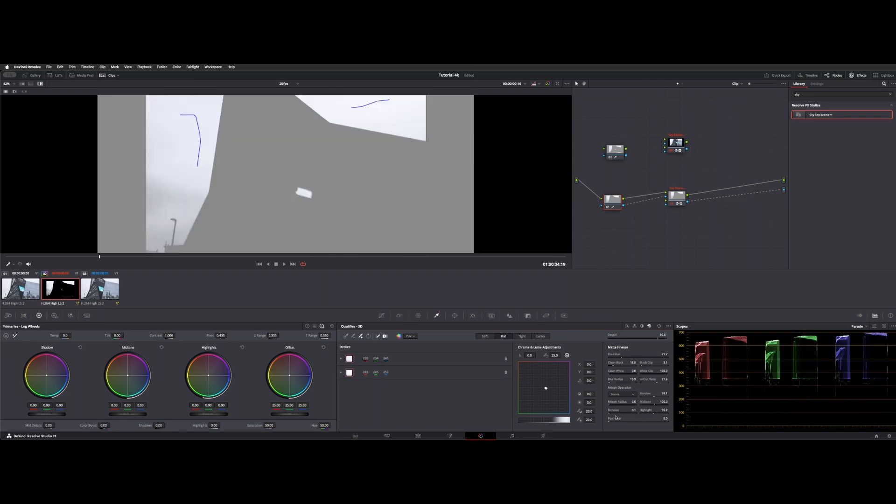
pyautogui.hotkey('shift', 'h')
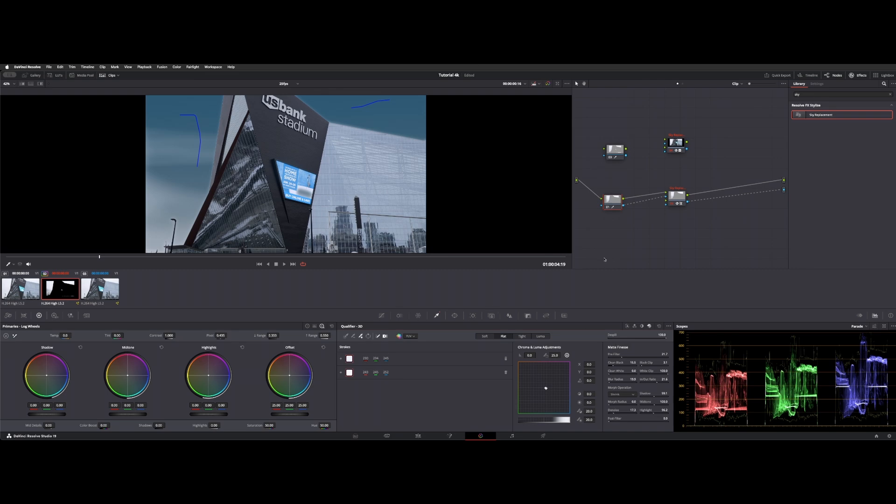
pyautogui.press('super+s')
# On the Sky Replacement node, set Cloud Opacity to 0.682, Cloud Scale 0.424, Cloud Detail 0.465 and Cloud Fill -0.023
pyautogui.click(679, 202)
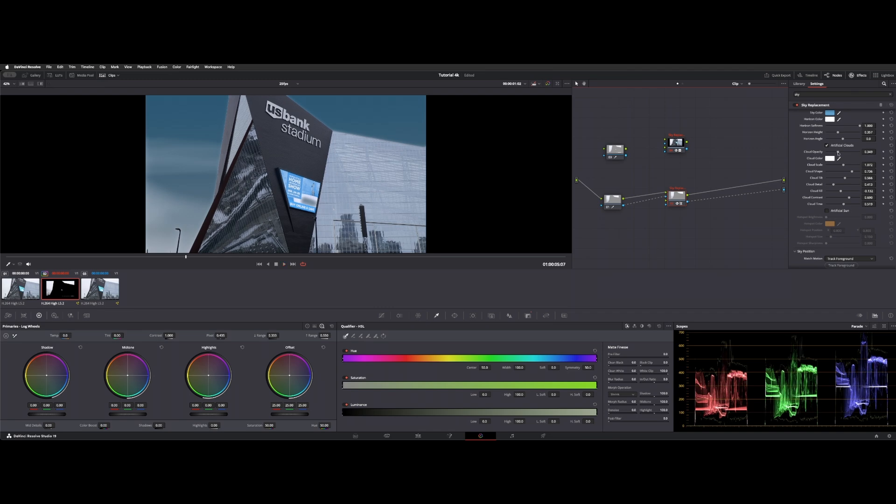
pyautogui.moveTo(837, 151); pyautogui.dragTo(842, 190)
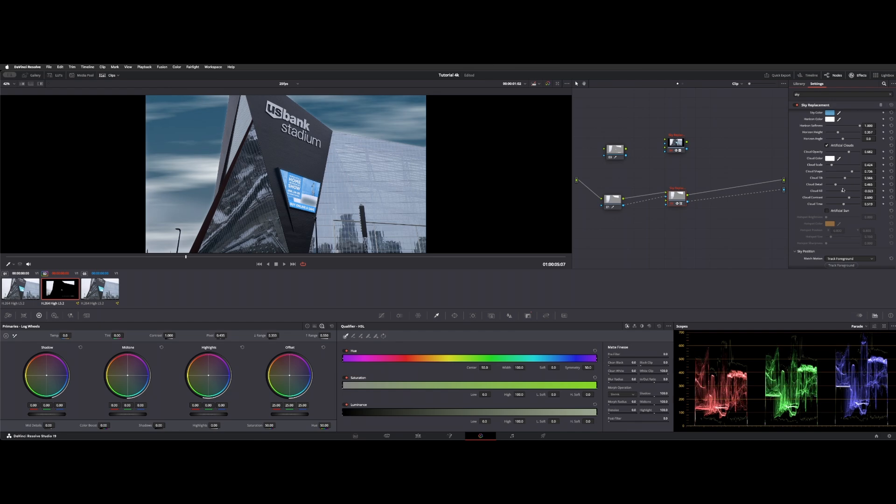
# Try Artificial Sun with a Hotspot Brightness of 0.868 and turn it off again
pyautogui.scroll(-3, 829, 212)
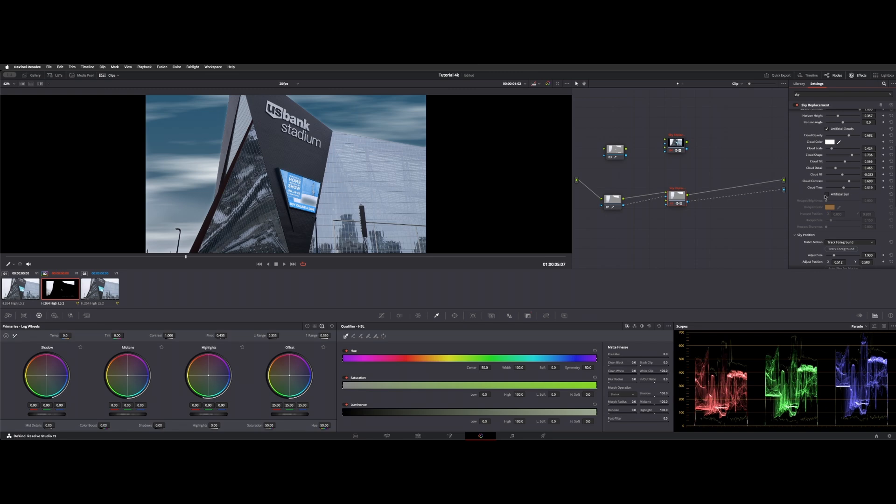
pyautogui.click(826, 194)
pyautogui.moveTo(826, 200)
pyautogui.mouseDown()
pyautogui.moveTo(835, 202)
pyautogui.moveTo(827, 206)
pyautogui.mouseUp()
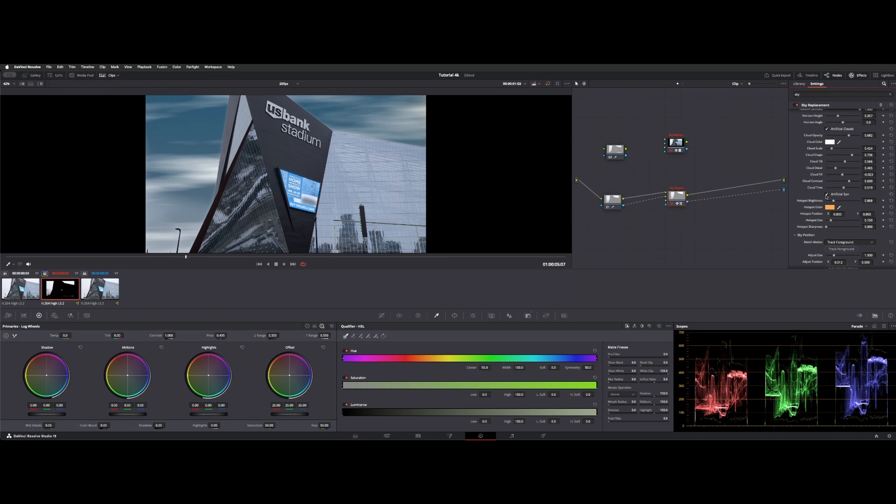
pyautogui.click(827, 194)
# Fine-tune the Sky Integration settings slightly and review the remaining Sky Replacement options
pyautogui.scroll(-2, 814, 213)
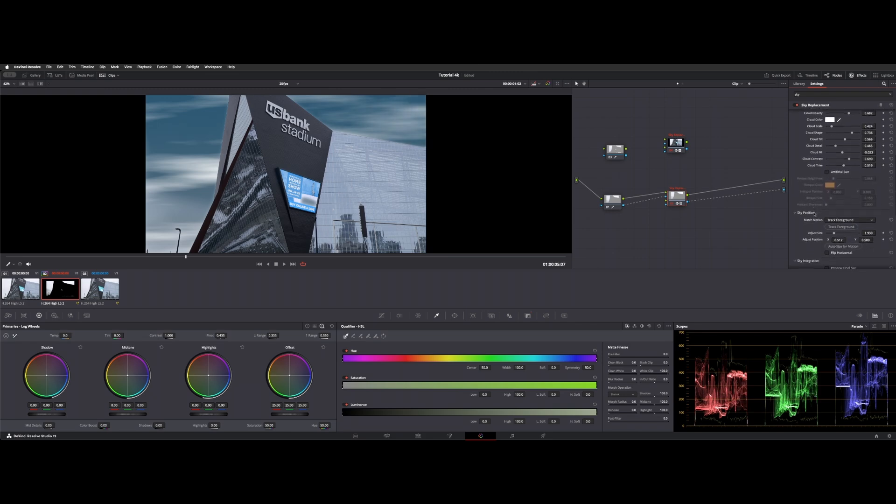
pyautogui.scroll(-8, 814, 213)
pyautogui.moveTo(843, 202); pyautogui.dragTo(845, 202)
pyautogui.scroll(-4, 830, 215)
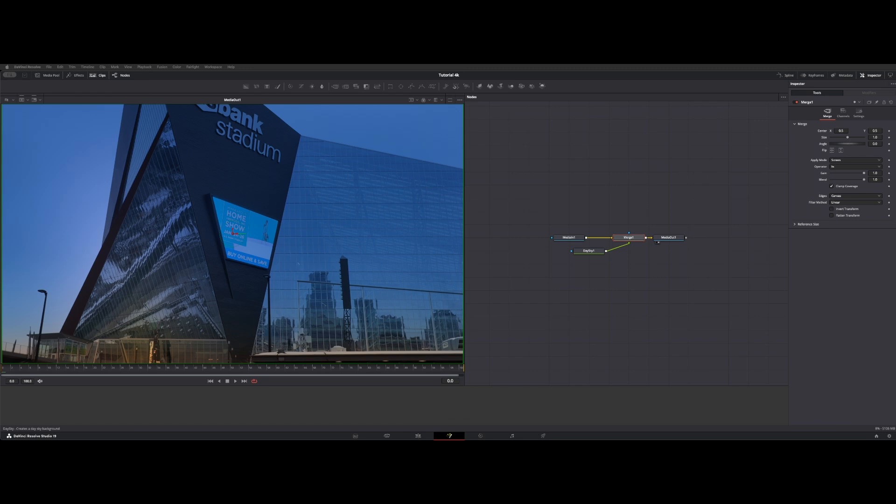
# Remove the existing DaySky and Merge nodes so that MediaIn feeds MediaOut directly
pyautogui.hotkey('shift', 'space')
pyautogui.moveTo(634, 236); pyautogui.dragTo(336, 215)
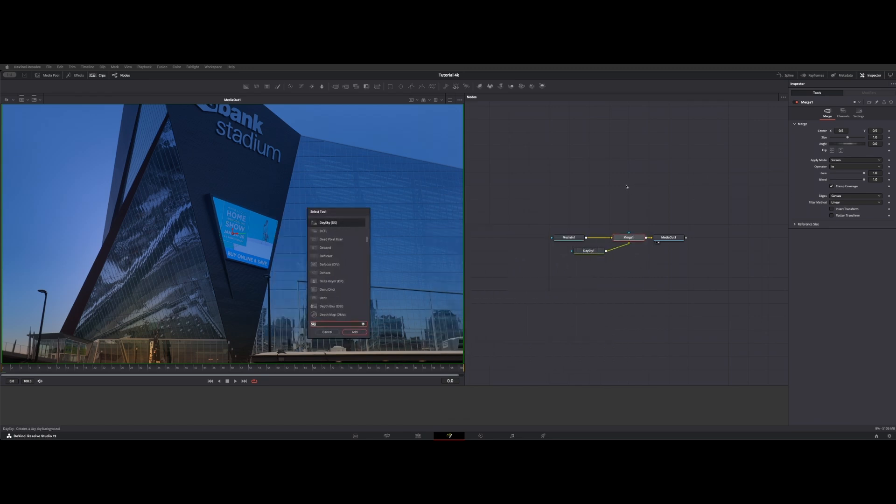
pyautogui.press('BackSpace')
pyautogui.press('BackSpace')
pyautogui.press('BackSpace')
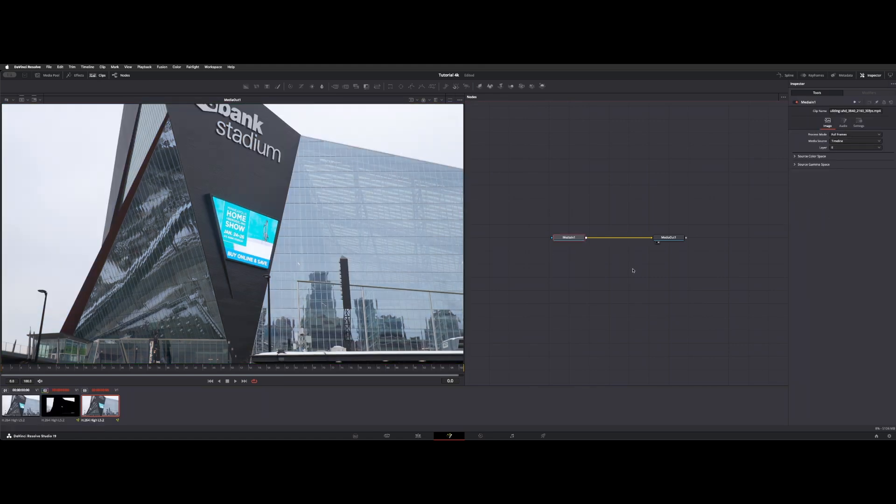
# Add a DaySky node below MediaIn and combine its output with MediaIn's output through a Merge node
pyautogui.click(549, 278)
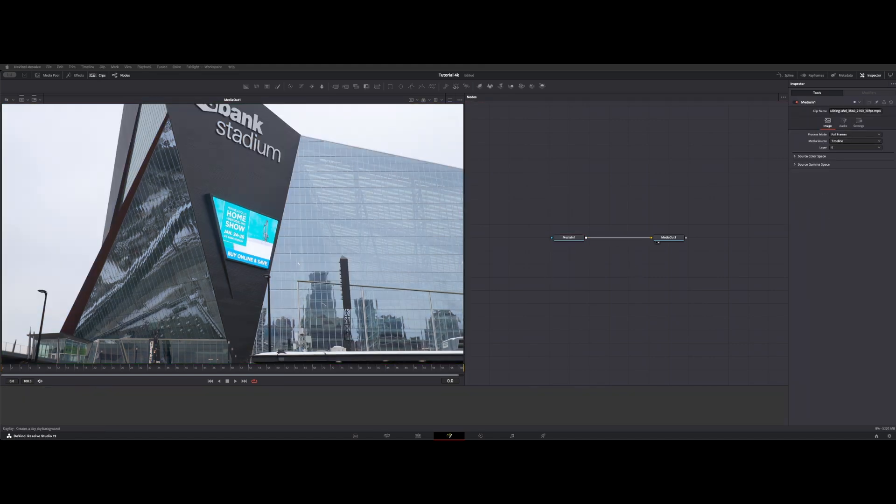
pyautogui.hotkey('shift', 'space')
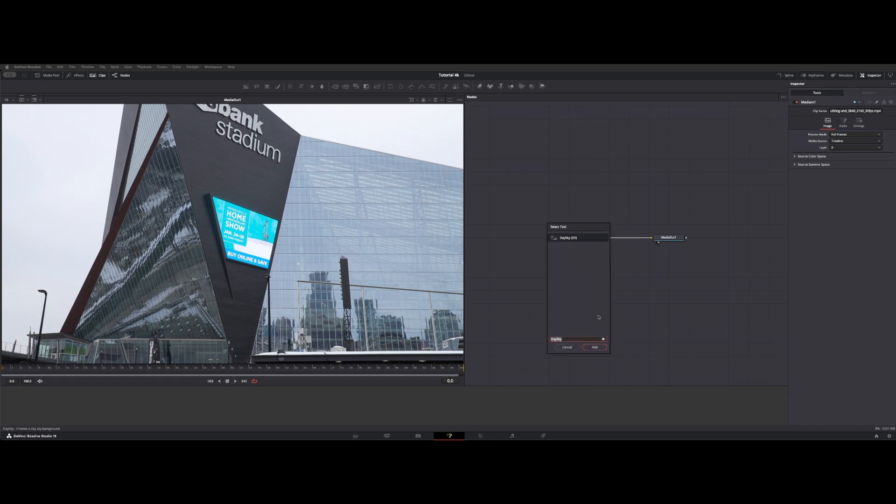
pyautogui.click(597, 348)
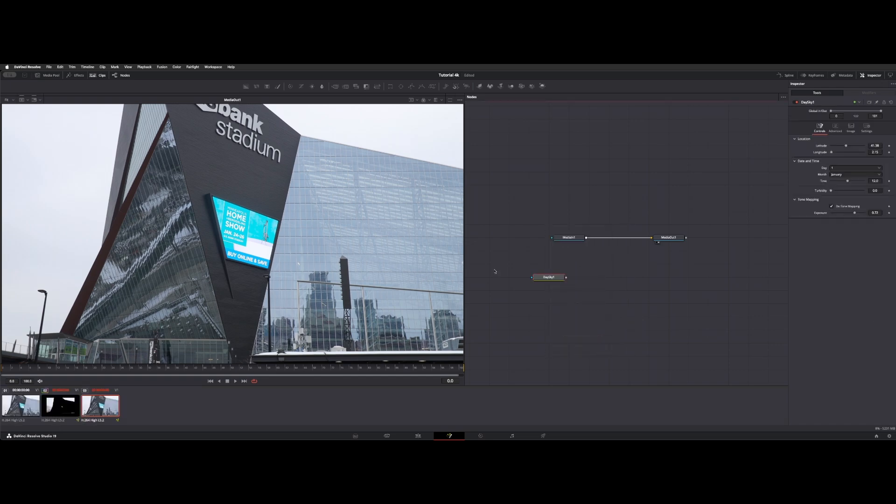
pyautogui.moveTo(566, 277); pyautogui.dragTo(586, 239)
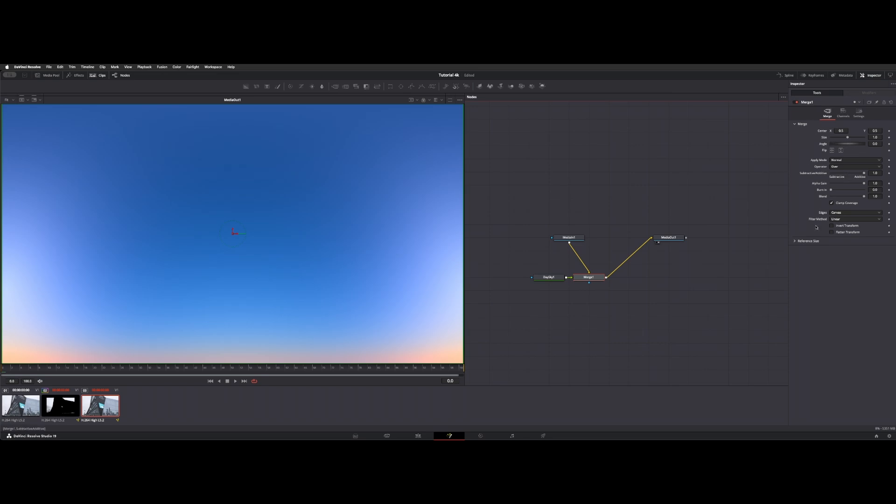
# Set the Merge node's Apply Mode to Screen
pyautogui.click(549, 277)
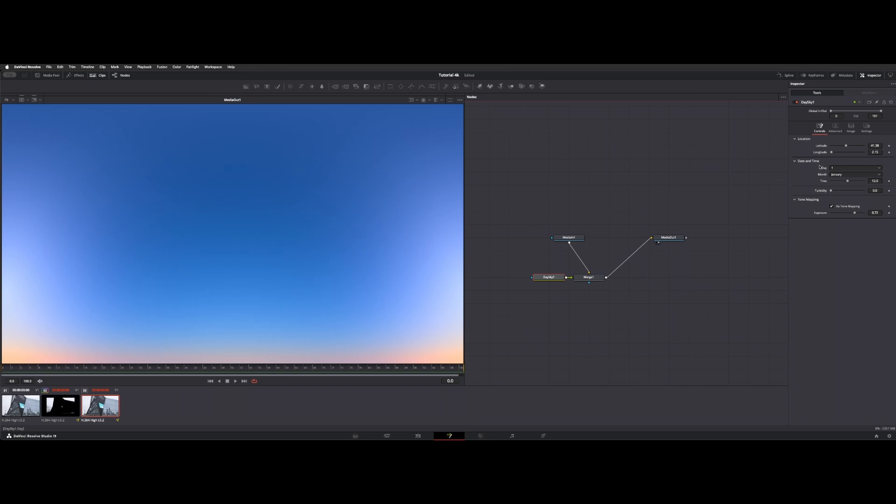
pyautogui.click(589, 277)
pyautogui.click(849, 160)
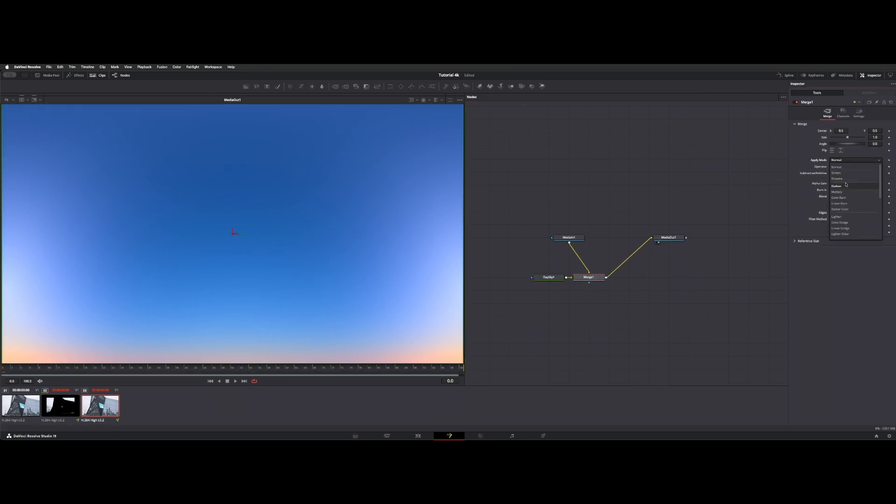
pyautogui.click(844, 173)
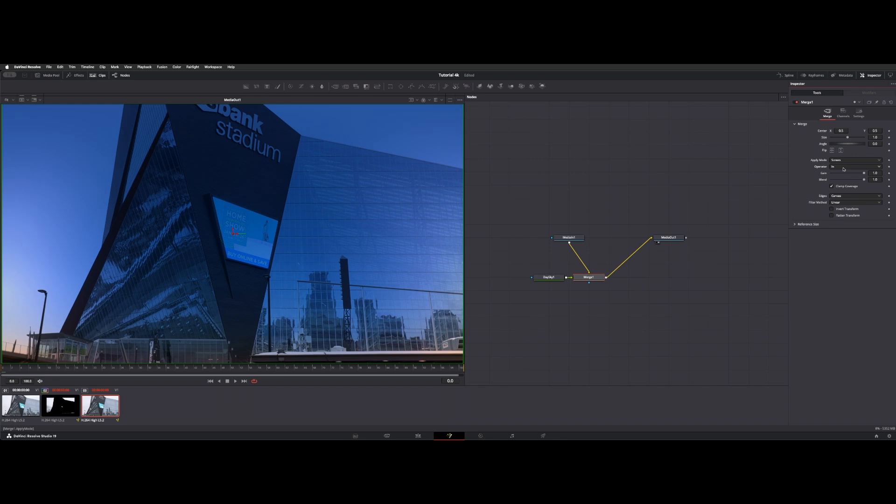
# View the DaySky node alone and set its date to 10 June, Turbidity to 0.22 and Exposure to 0.773
pyautogui.click(547, 278)
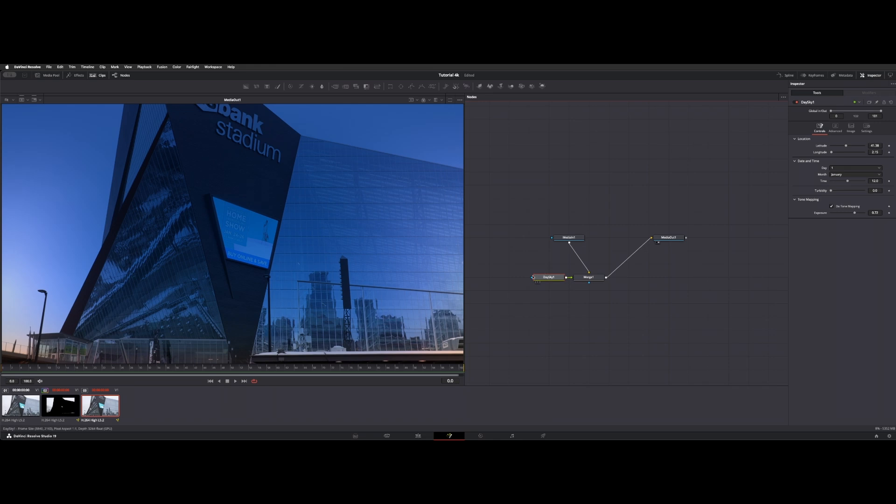
pyautogui.press('1')
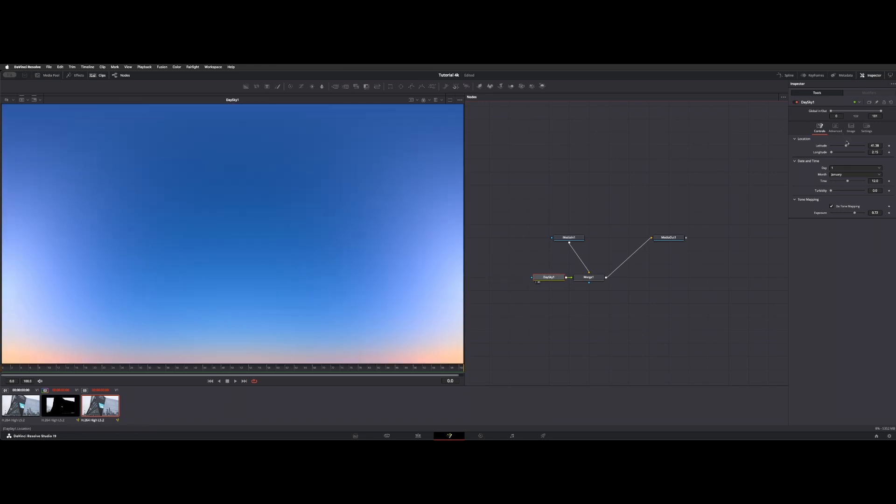
pyautogui.click(842, 175)
pyautogui.click(840, 210)
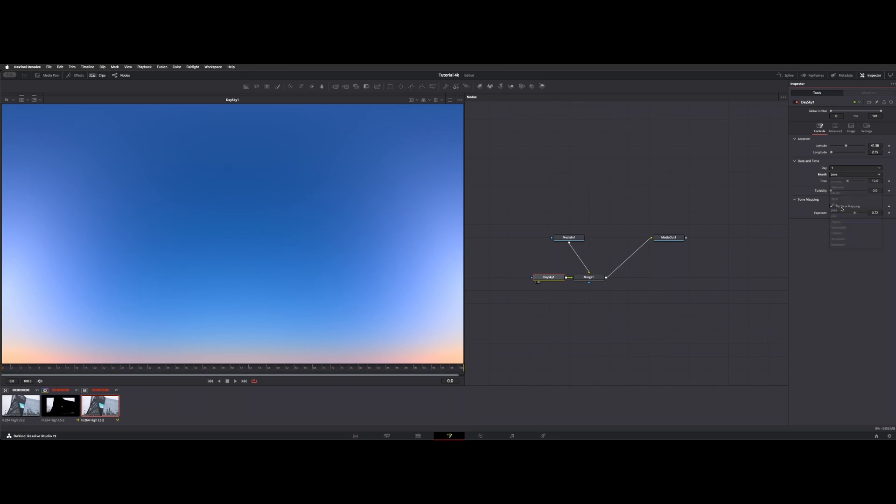
pyautogui.click(836, 168)
pyautogui.click(855, 228)
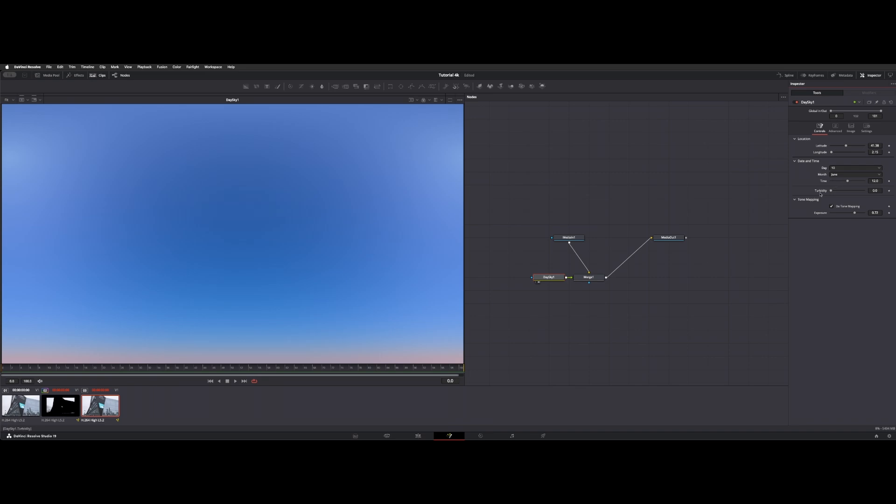
pyautogui.moveTo(831, 191); pyautogui.dragTo(856, 213)
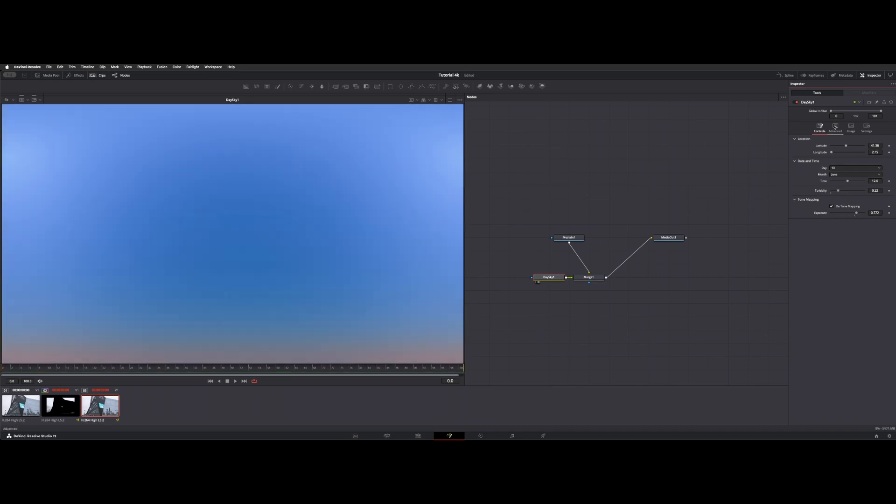
# Set DaySky's Horizon Brightness to 0.9, Luminance Gradient 0.827, Circumsolar Intensity 0.748 and Width 0.843, and review its image and color space settings
pyautogui.click(835, 127)
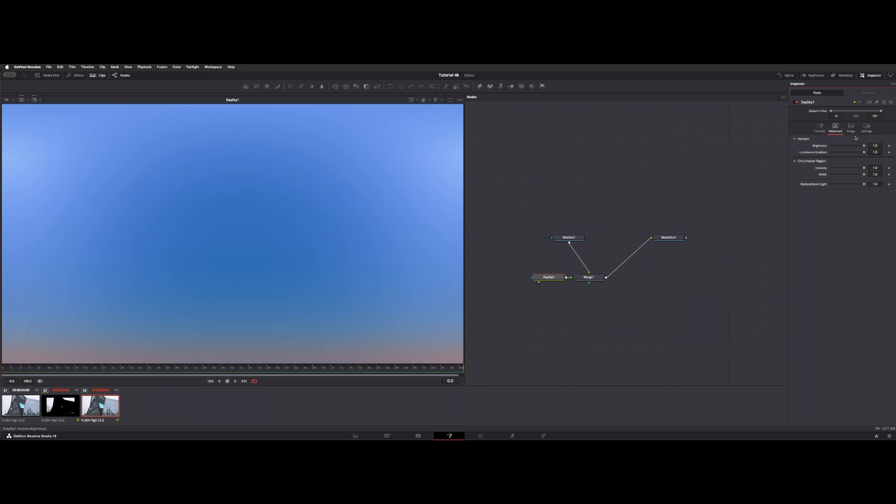
pyautogui.moveTo(864, 145); pyautogui.dragTo(861, 173)
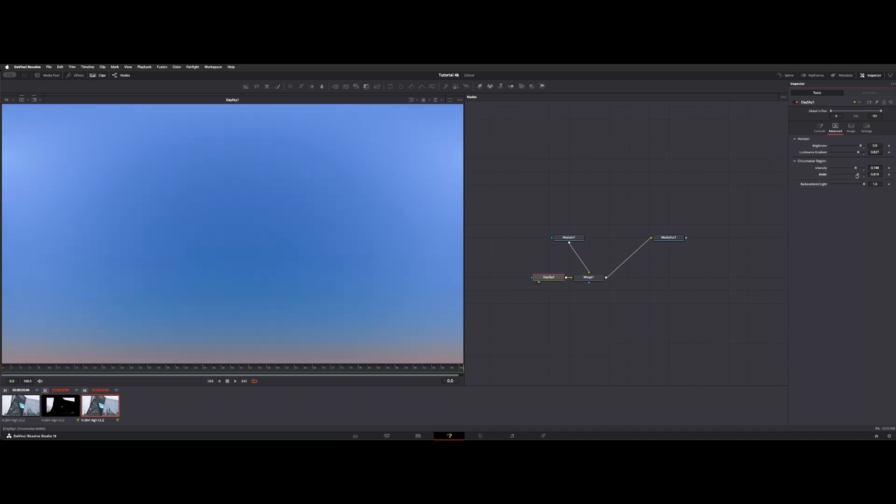
pyautogui.click(851, 127)
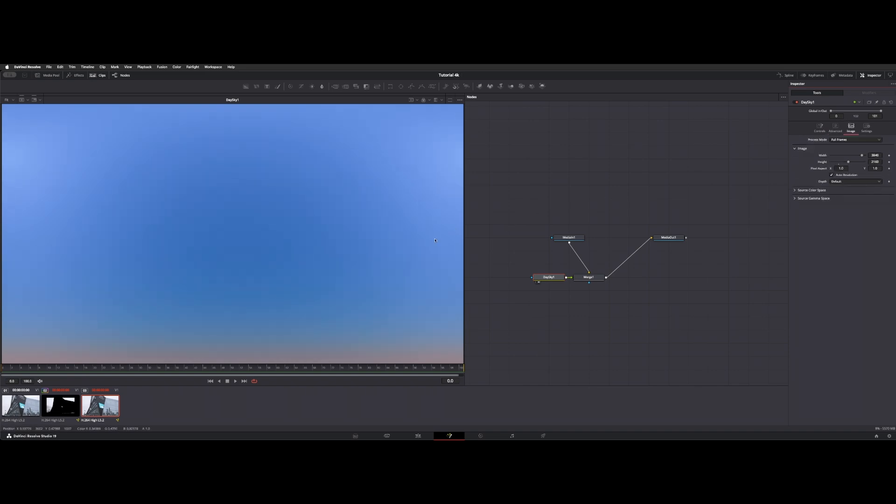
pyautogui.click(795, 190)
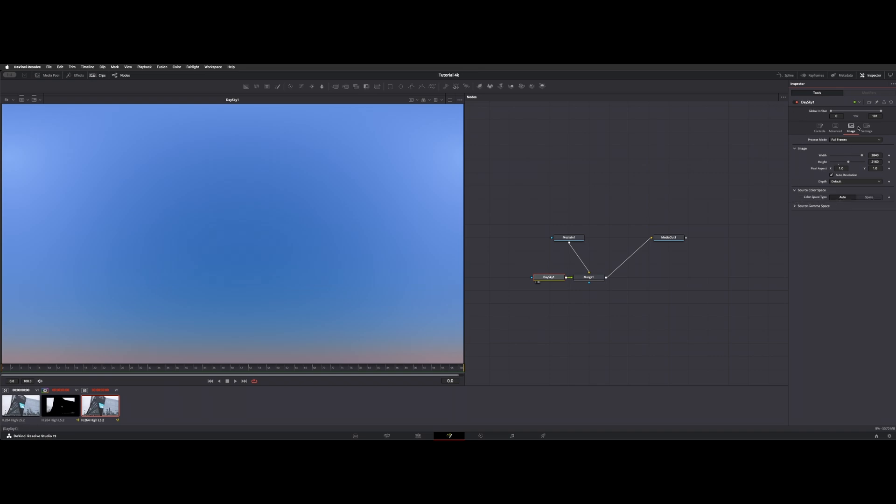
# Show the MediaOut result in the viewer and set DaySky's Turbidity to 0.559
pyautogui.click(667, 238)
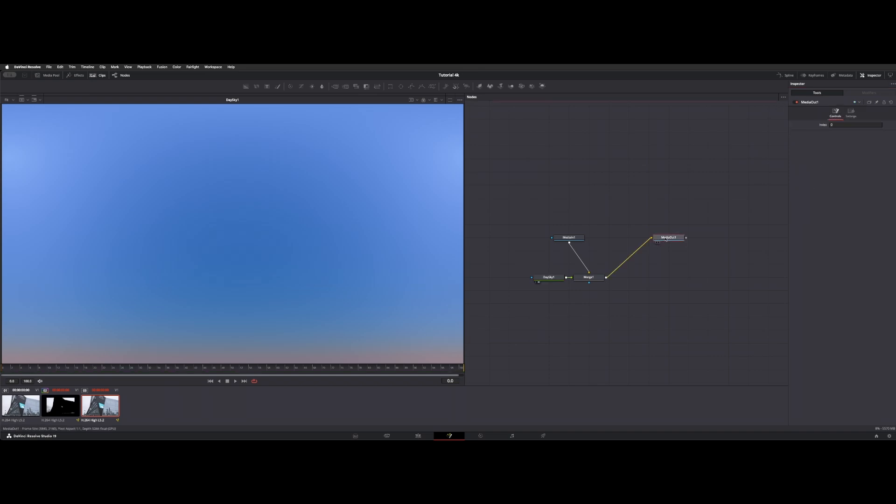
pyautogui.moveTo(675, 238); pyautogui.dragTo(175, 175)
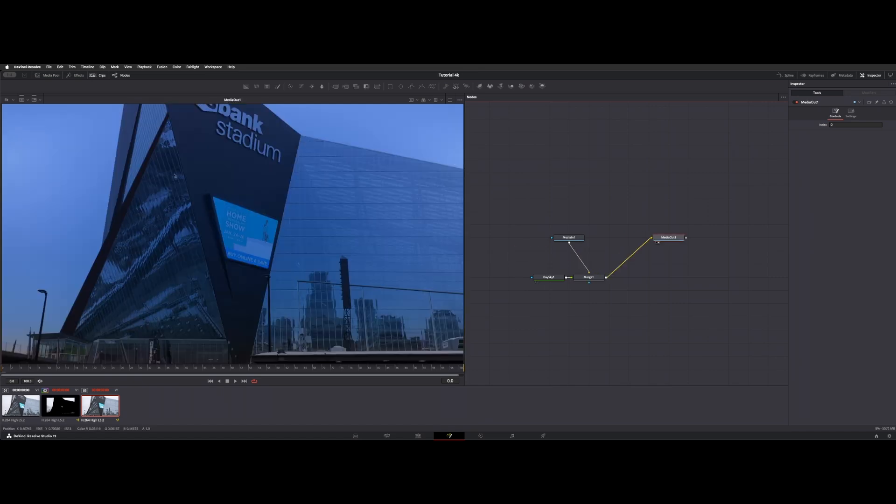
pyautogui.click(557, 279)
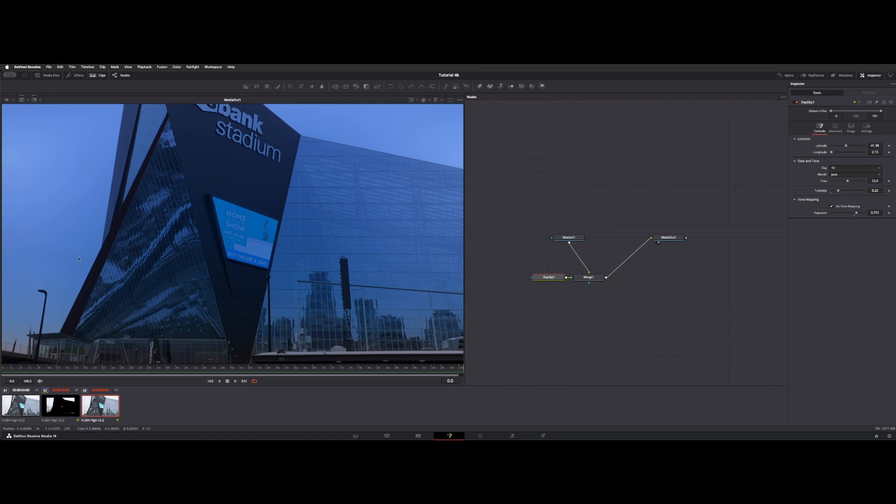
pyautogui.scroll(-3, 395, 282)
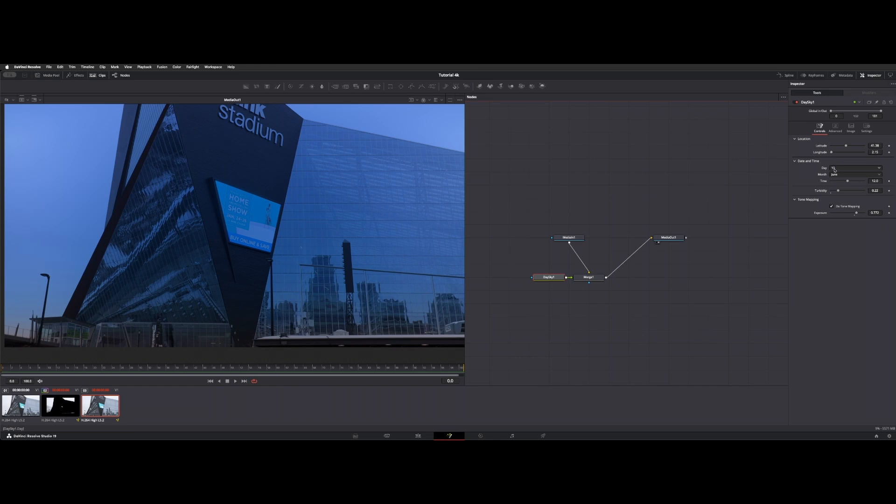
pyautogui.moveTo(838, 190); pyautogui.dragTo(850, 191)
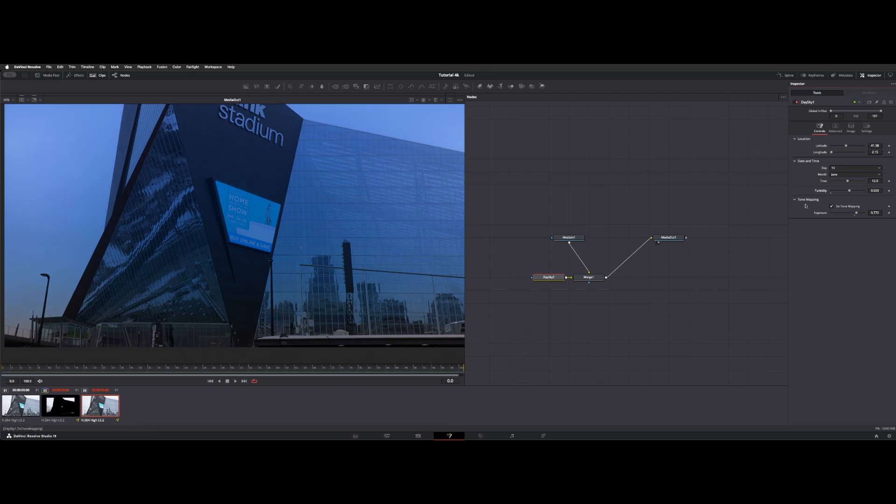
# Try a DaySky Horizon Brightness of 0.3, then set it to 1.0 and the Luminance Gradient to about 0.98
pyautogui.click(831, 128)
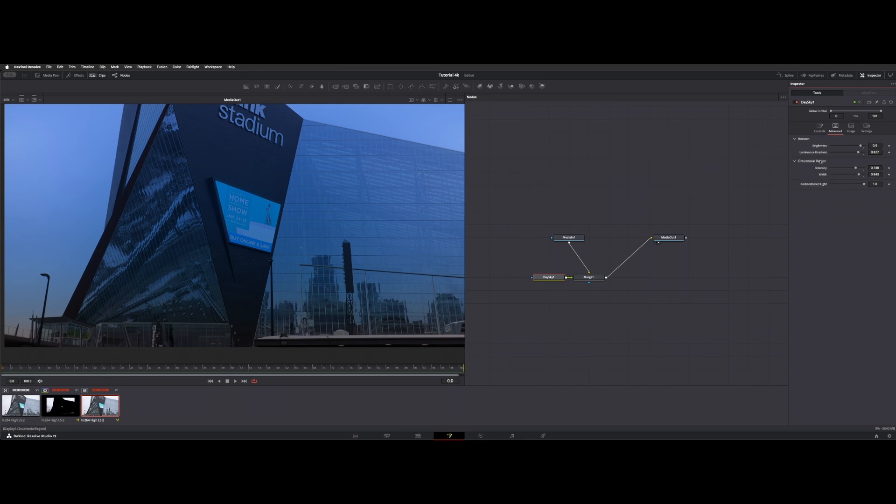
pyautogui.moveTo(860, 146); pyautogui.dragTo(838, 145)
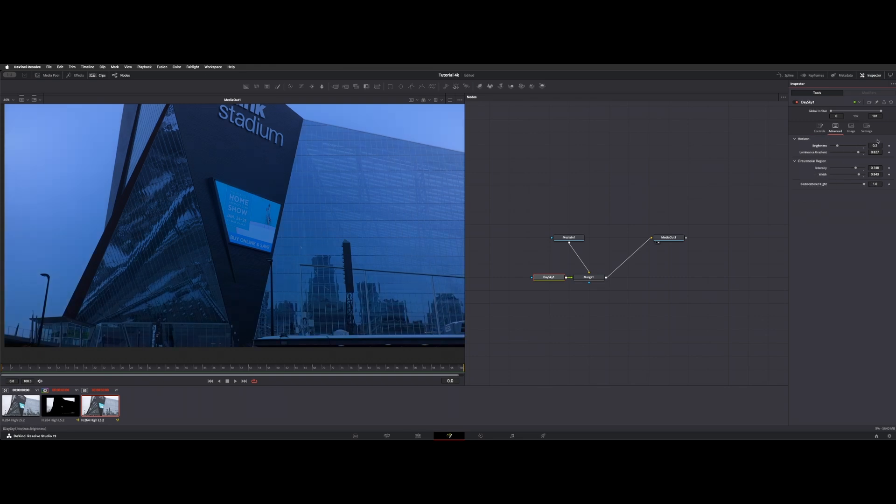
pyautogui.click(851, 128)
pyautogui.moveTo(849, 147); pyautogui.dragTo(864, 146)
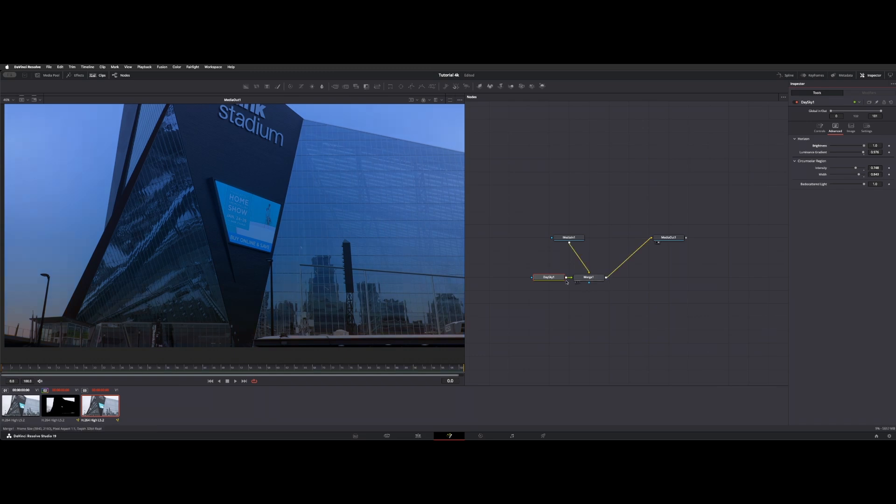
# Make room after DaySky, insert a ColorCorrector node between it and the Merge, and set its Contrast to 0.7
pyautogui.moveTo(552, 280); pyautogui.dragTo(532, 281)
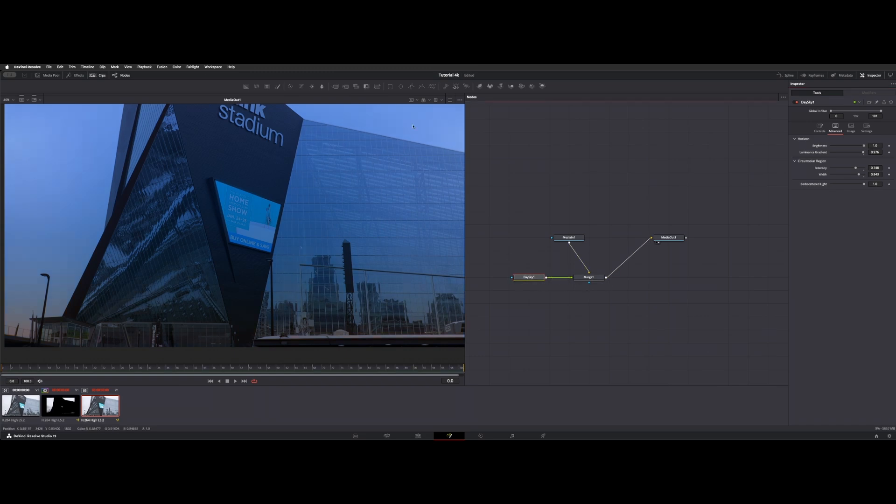
pyautogui.click(290, 87)
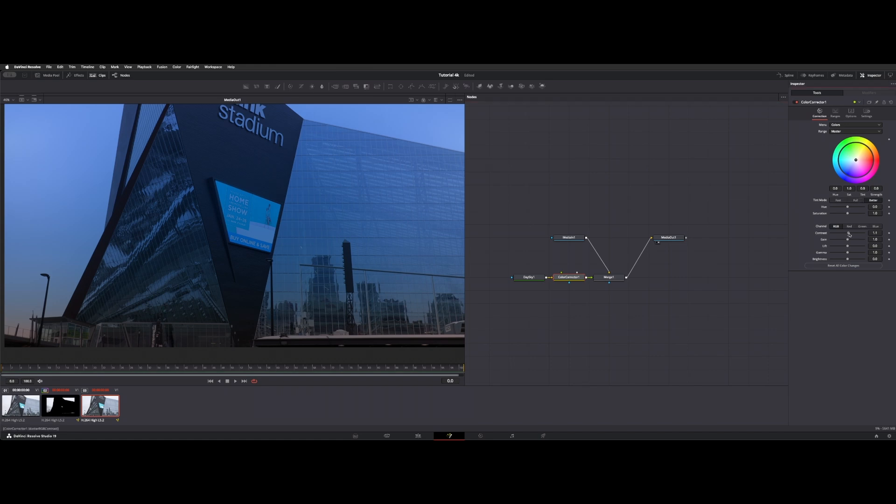
pyautogui.moveTo(848, 235)
pyautogui.mouseDown()
pyautogui.moveTo(857, 234)
pyautogui.moveTo(843, 235)
pyautogui.mouseUp()
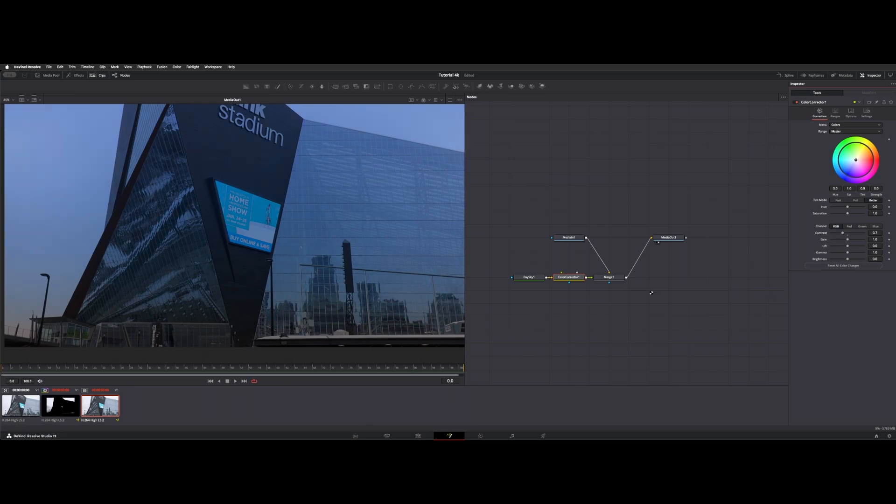
# Reduce the Merge node's Blend to about 0.71 and select the DaySky node
pyautogui.click(612, 278)
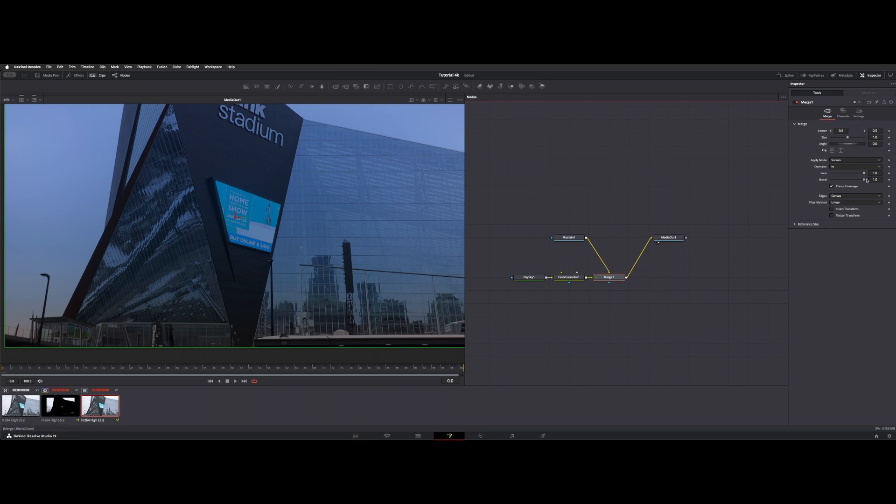
pyautogui.moveTo(863, 180); pyautogui.dragTo(854, 181)
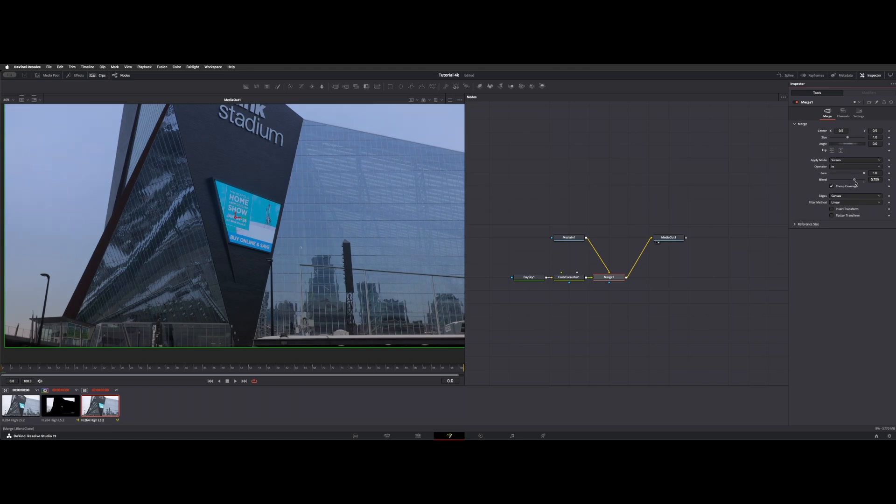
pyautogui.click(525, 278)
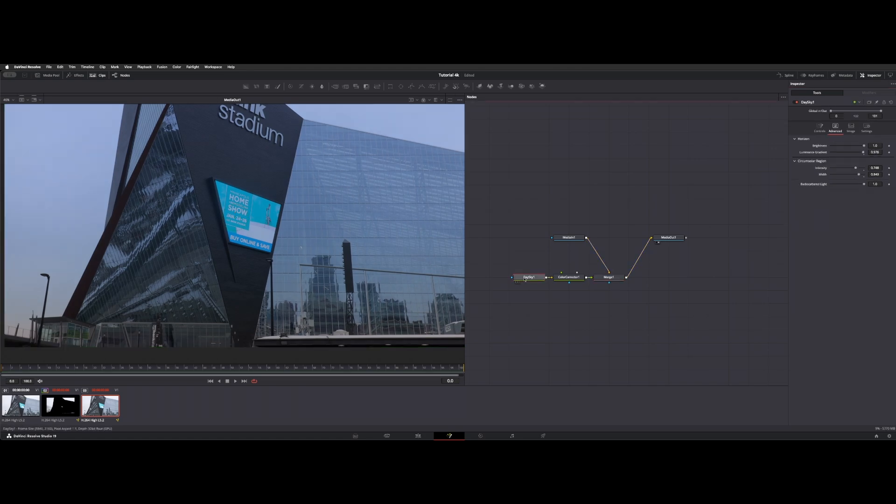